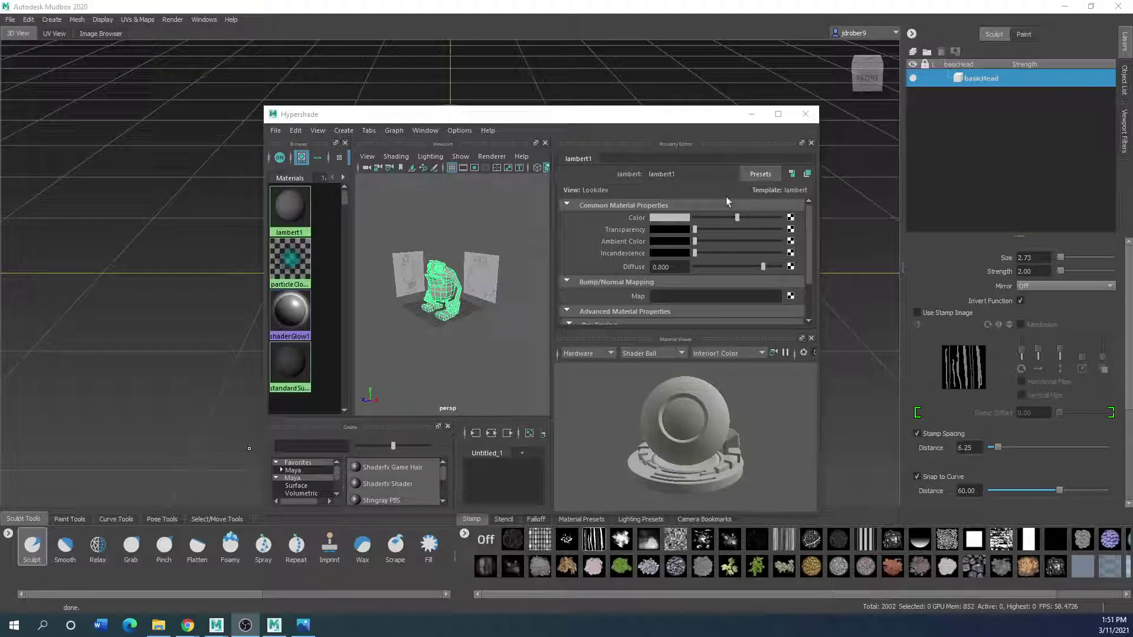
pyautogui.moveTo(625, 113); pyautogui.dragTo(0, 233)
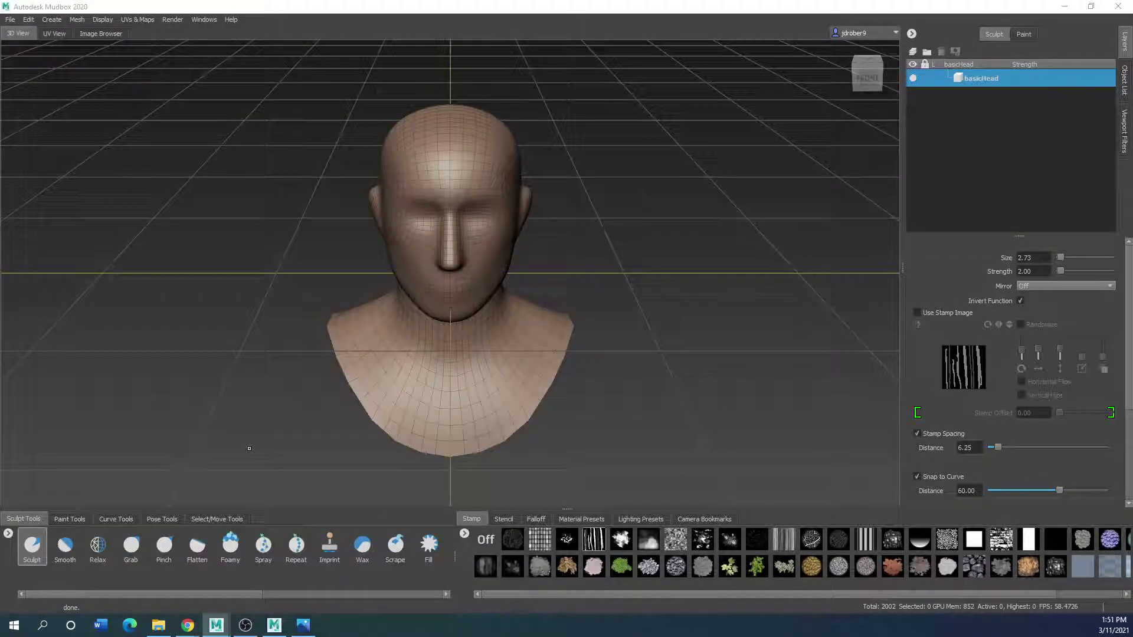
pyautogui.click(417, 219)
pyautogui.moveTo(0, 139); pyautogui.dragTo(650, 111)
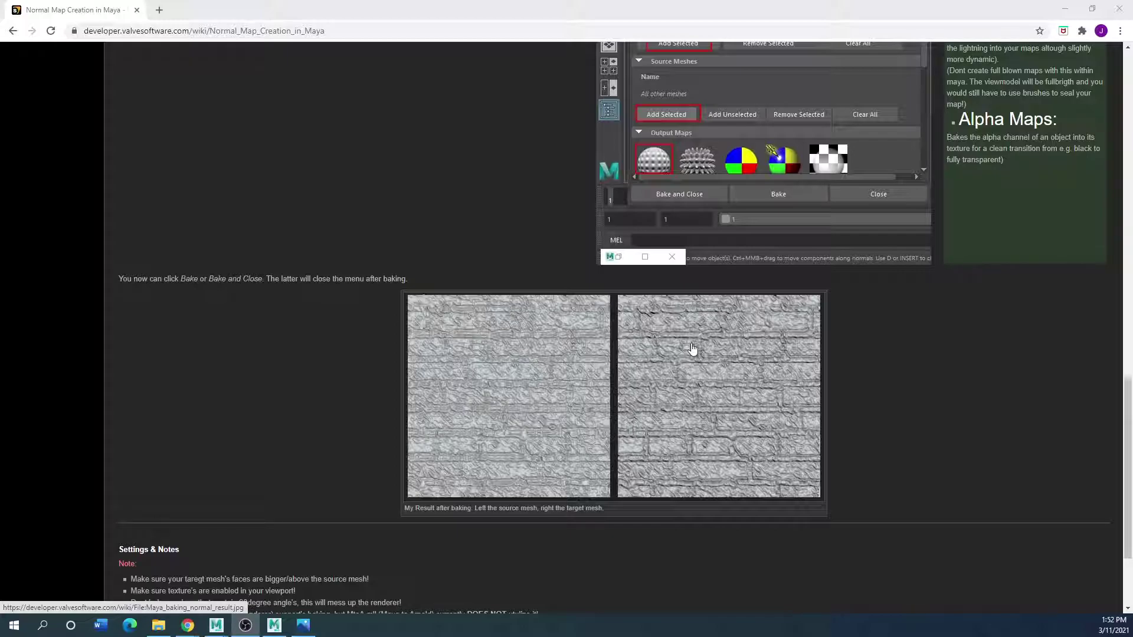
pyautogui.click(414, 12)
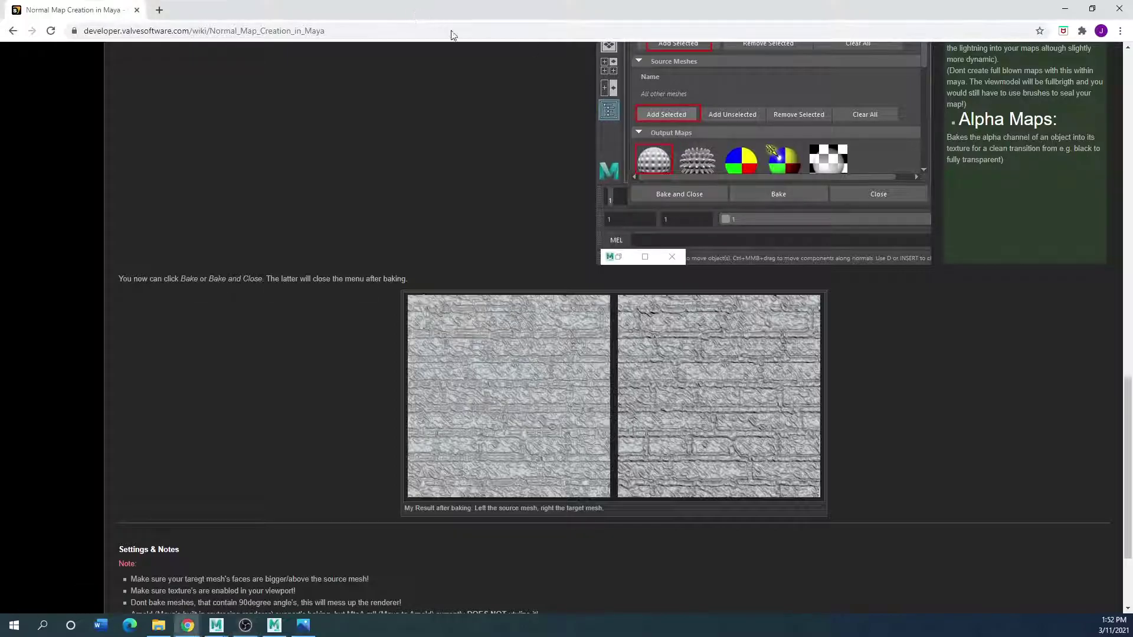
pyautogui.moveTo(451, 31); pyautogui.dragTo(0, 159)
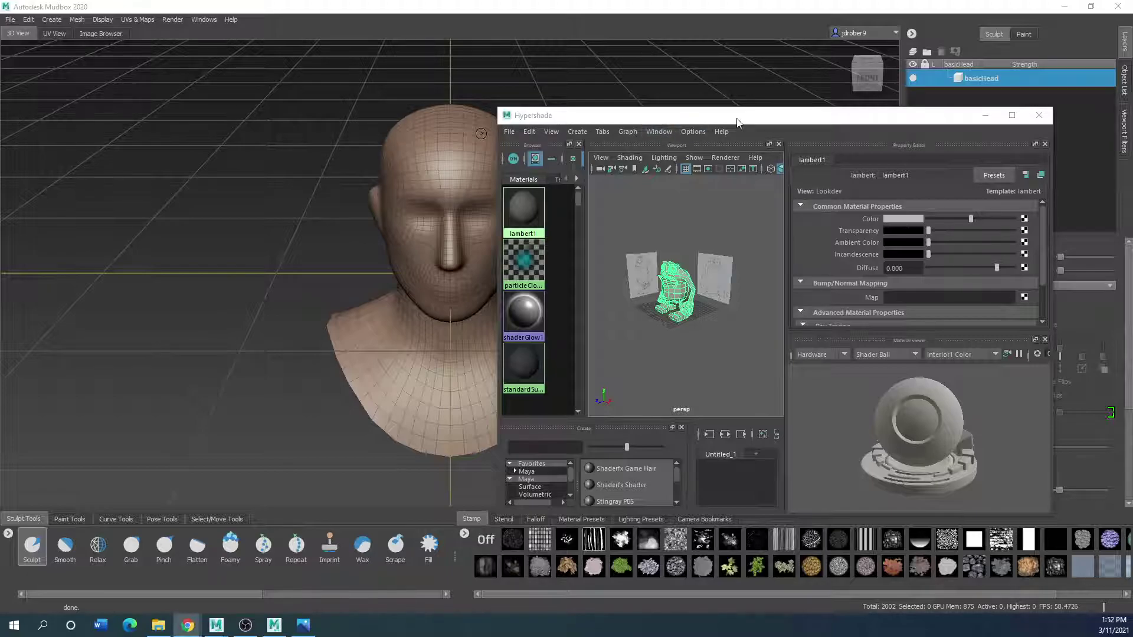
# - Maximize the Hypershade window and assign a new Blinn material to the selected frog character
pyautogui.moveTo(736, 122); pyautogui.dragTo(486, 148)
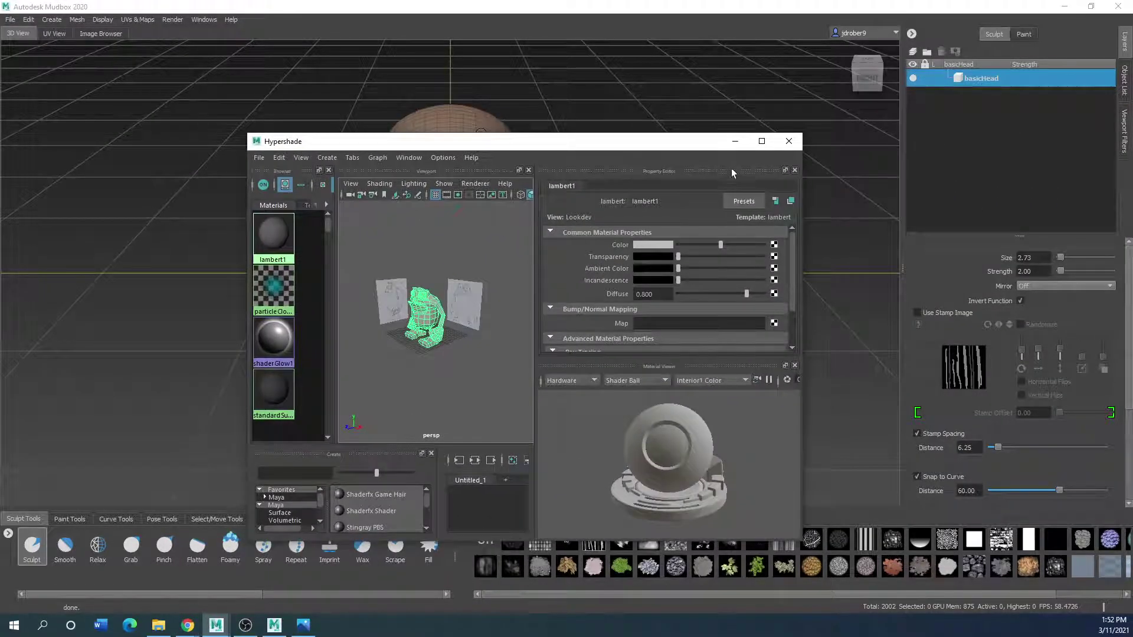
pyautogui.click(761, 141)
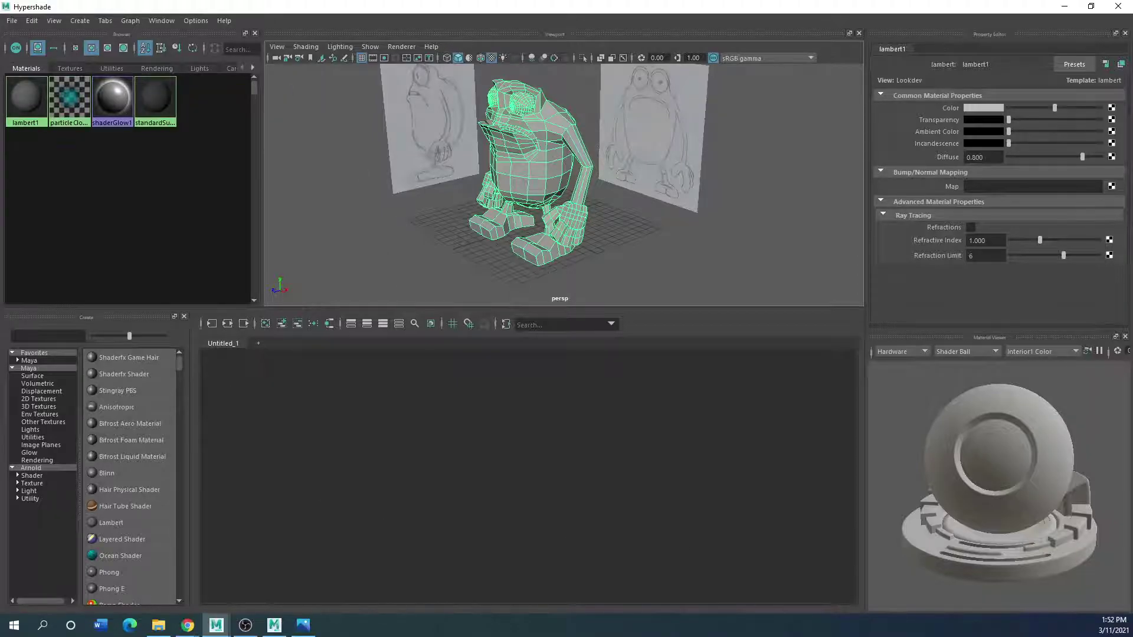
pyautogui.moveTo(520, 162); pyautogui.dragTo(508, 466, button='right')
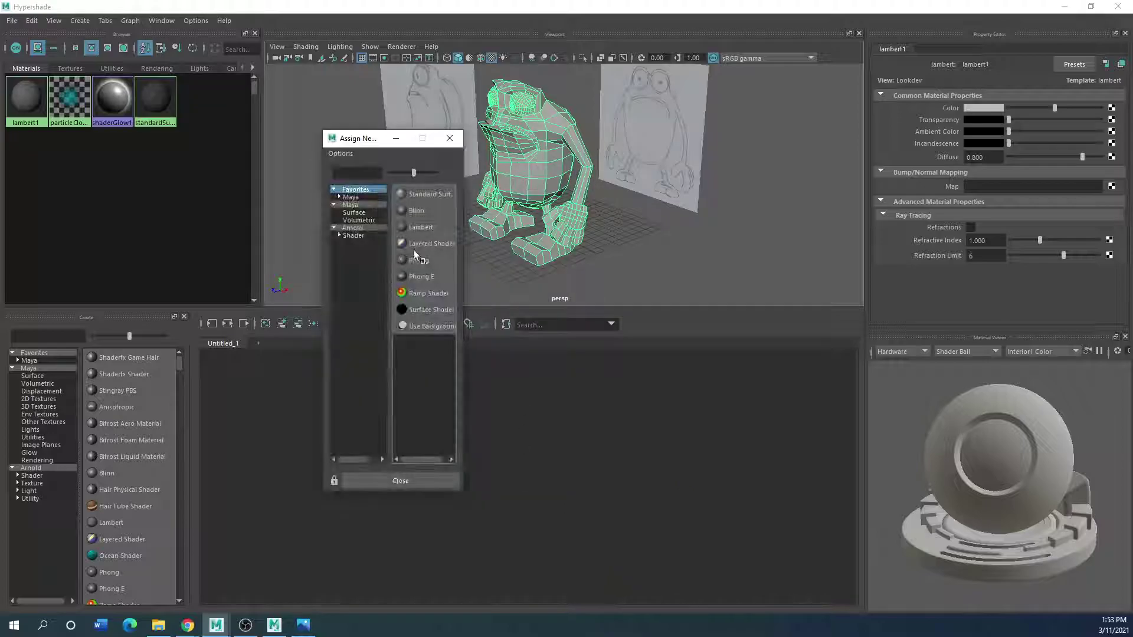
pyautogui.click(416, 211)
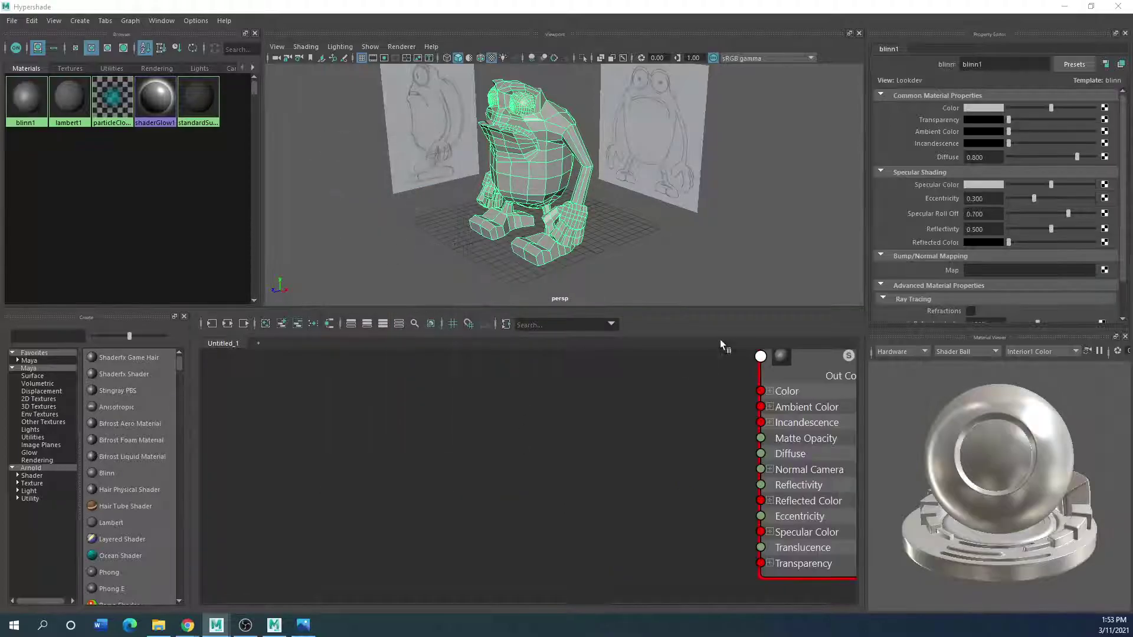
# - Set the color of the frog's Blinn material to the yellow stored in the color history
pyautogui.scroll(-5, 695, 399)
pyautogui.keyDown('alt'); pyautogui.moveTo(670, 406); pyautogui.dragTo(498, 435, button='middle'); pyautogui.keyUp('alt')
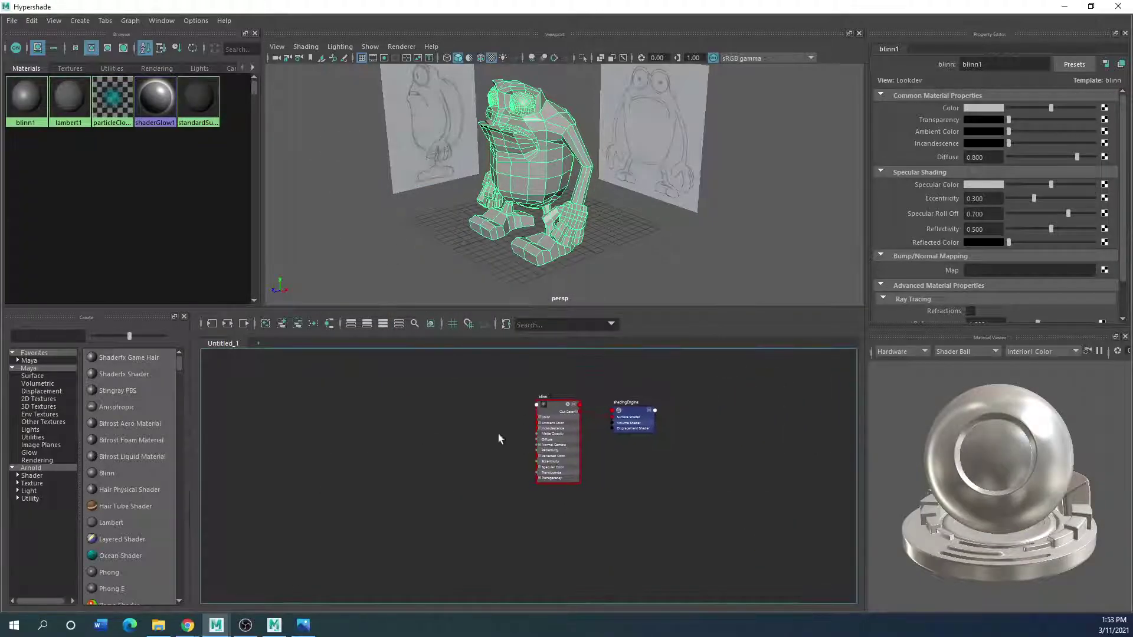
pyautogui.scroll(5, 522, 436)
pyautogui.click(598, 372)
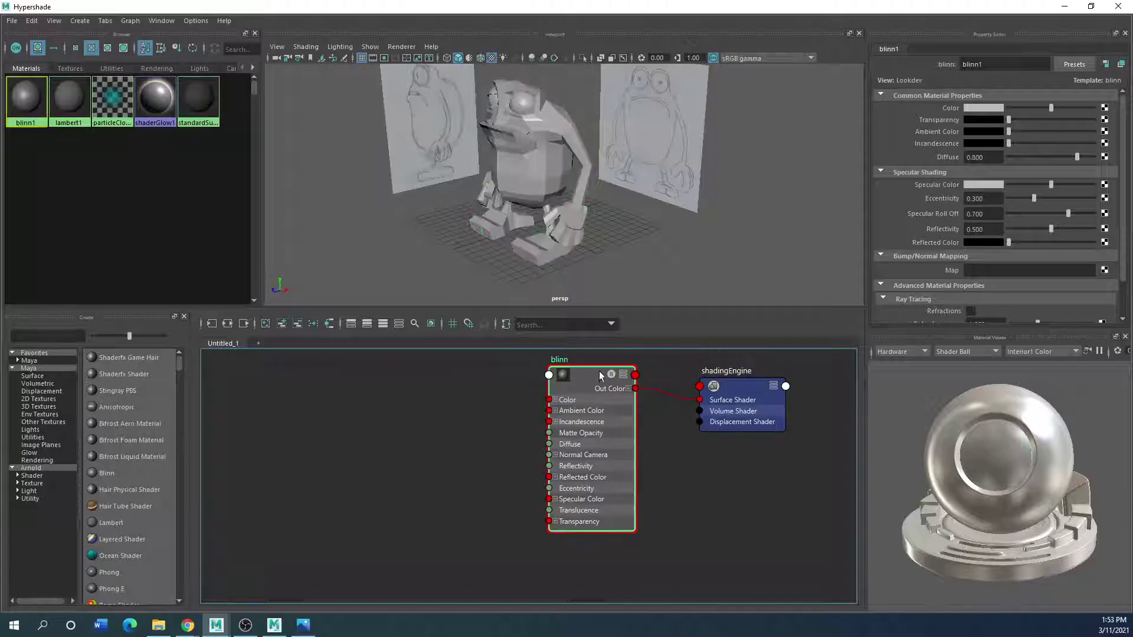
pyautogui.click(981, 109)
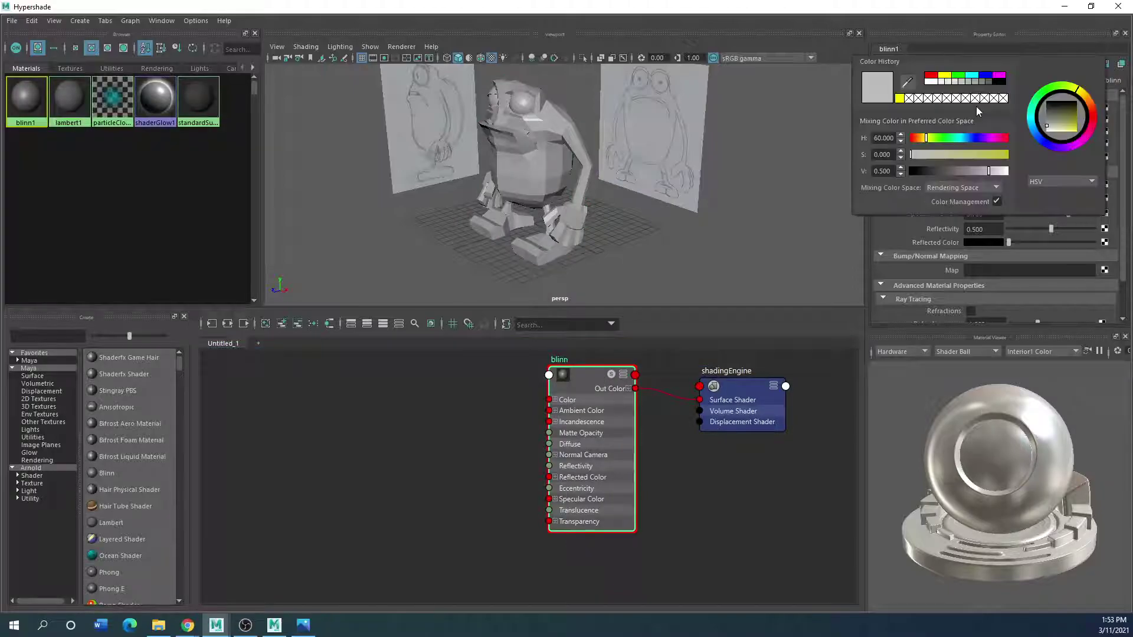
pyautogui.click(899, 98)
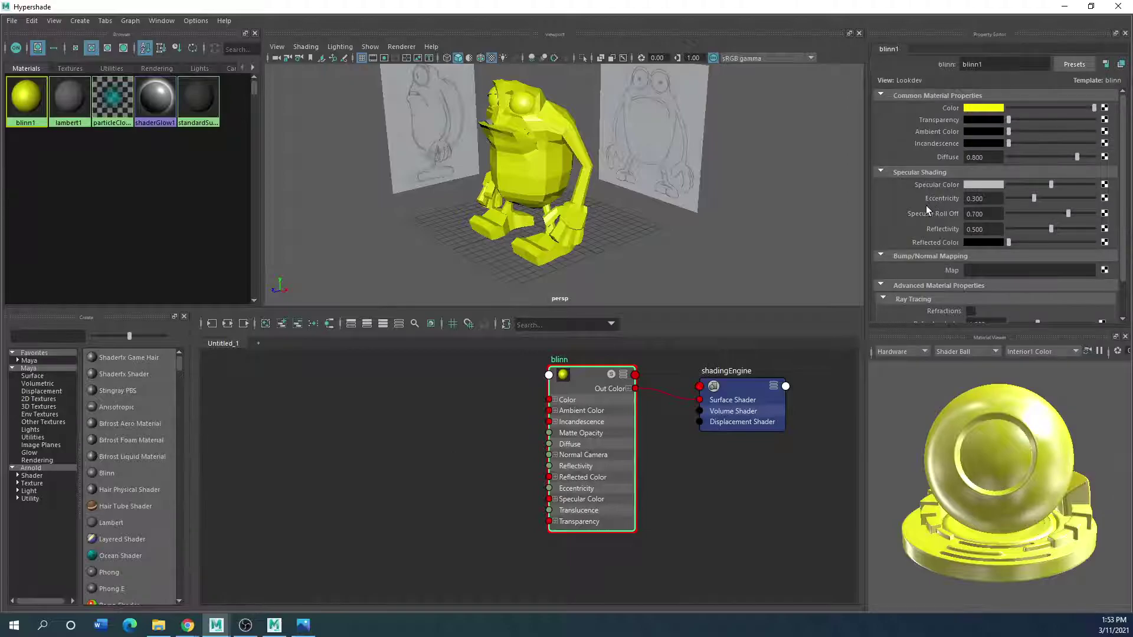
# - Connect a Noise texture to the Blinn material's Bump/Normal Mapping map
pyautogui.scroll(-2, 922, 251)
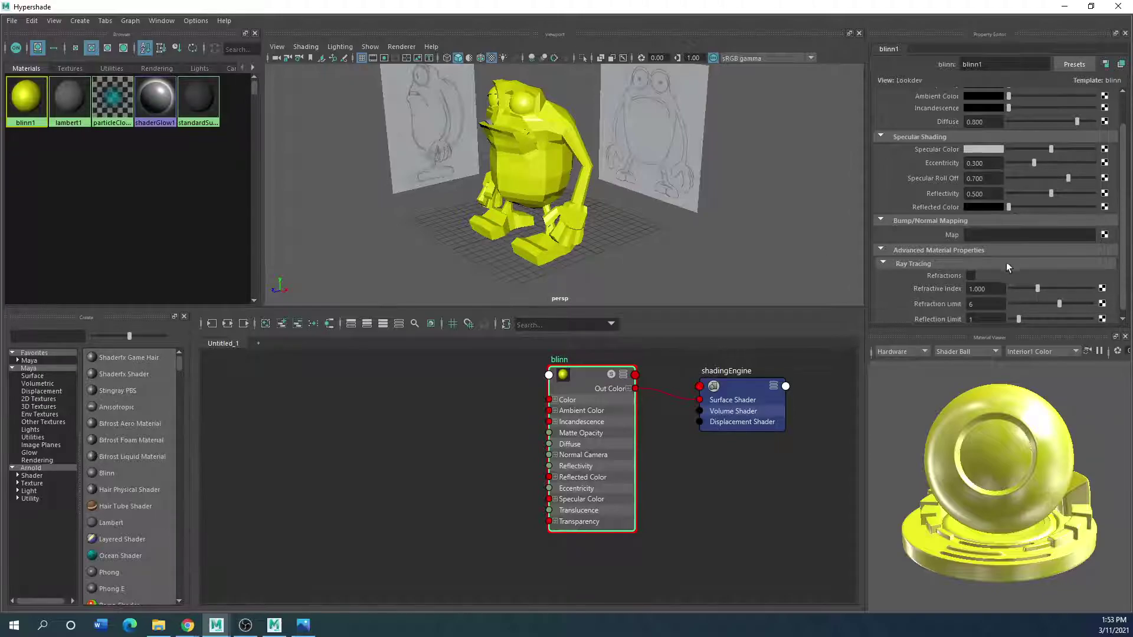
pyautogui.click(1105, 236)
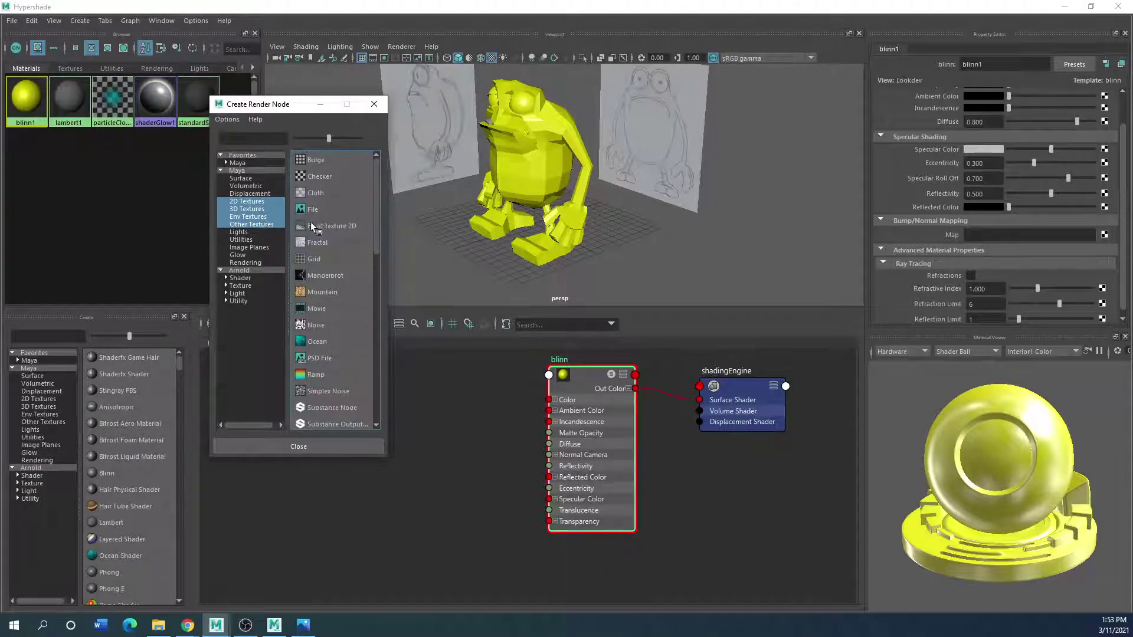
pyautogui.click(317, 325)
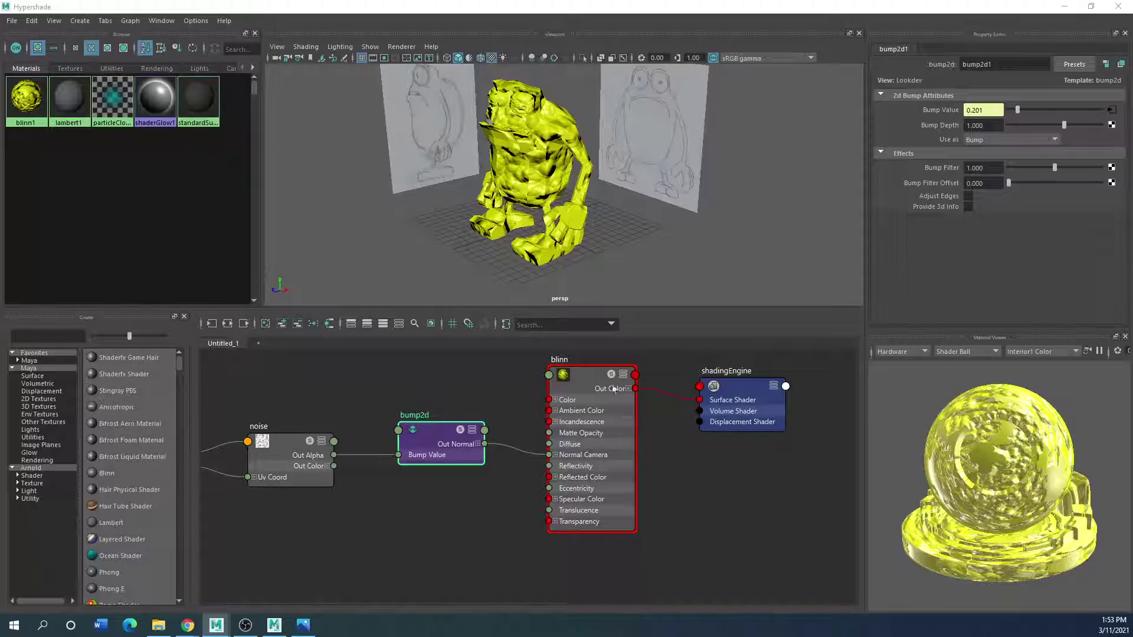
# - Set the noise texture's Amplitude to 0.105, Density to 0.007 and Ratio to 0.916
pyautogui.click(426, 427)
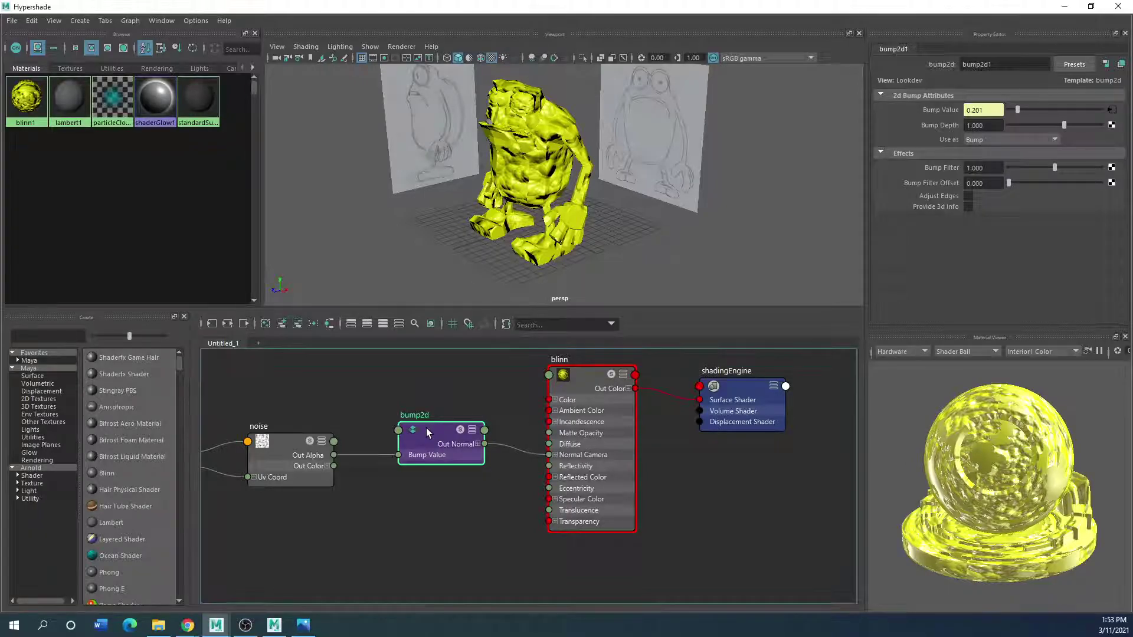
pyautogui.click(290, 450)
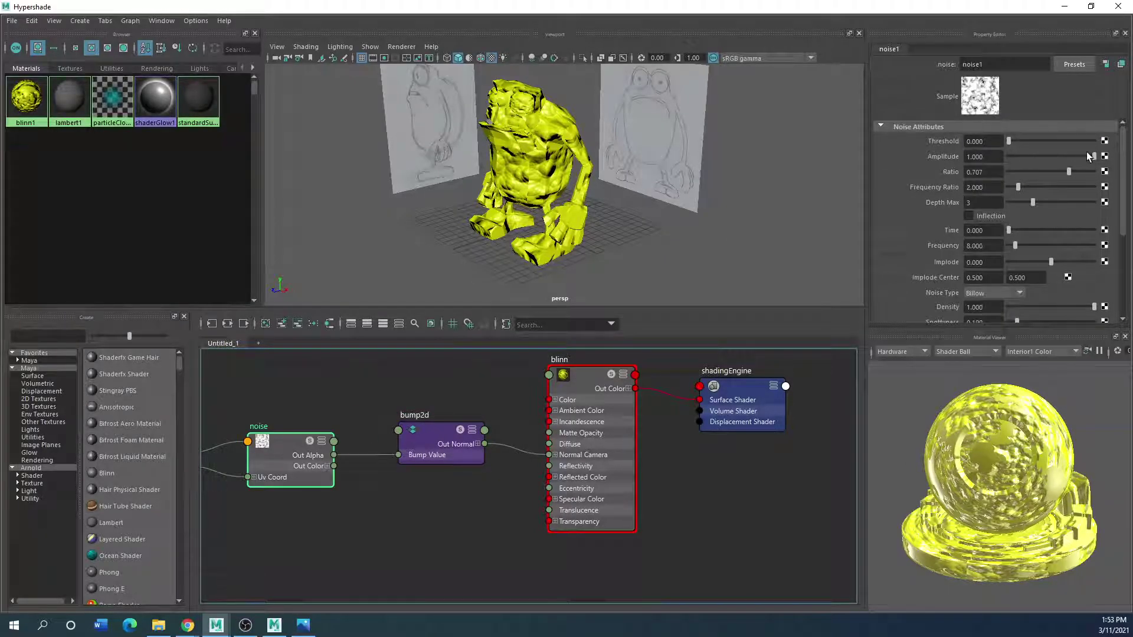
pyautogui.moveTo(1089, 156); pyautogui.dragTo(1016, 164)
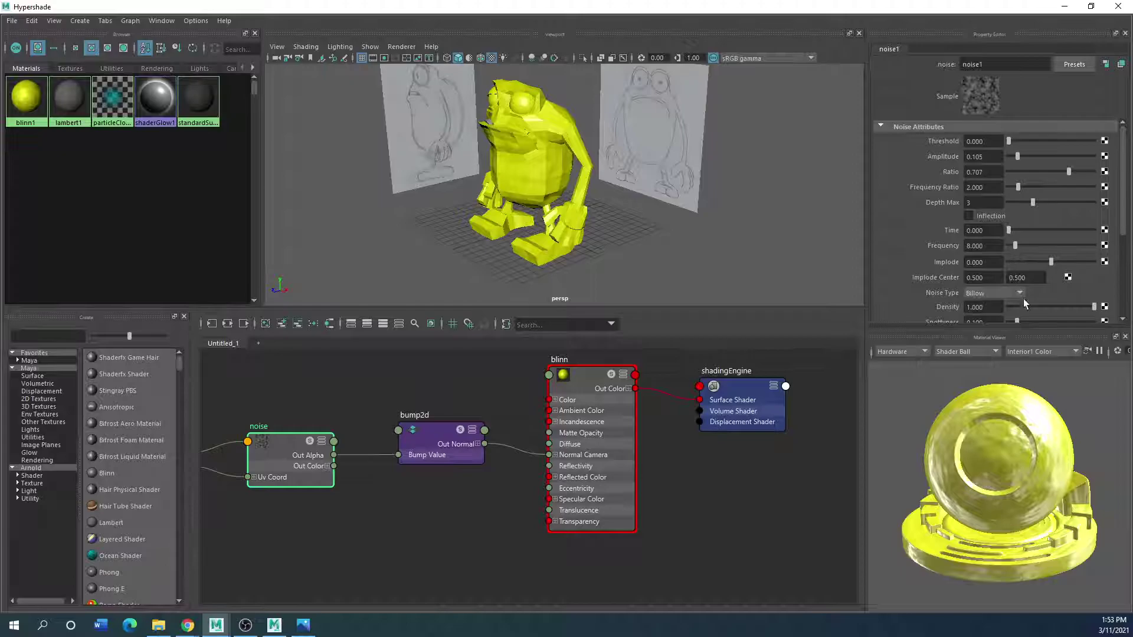
pyautogui.moveTo(1096, 307); pyautogui.dragTo(1008, 326)
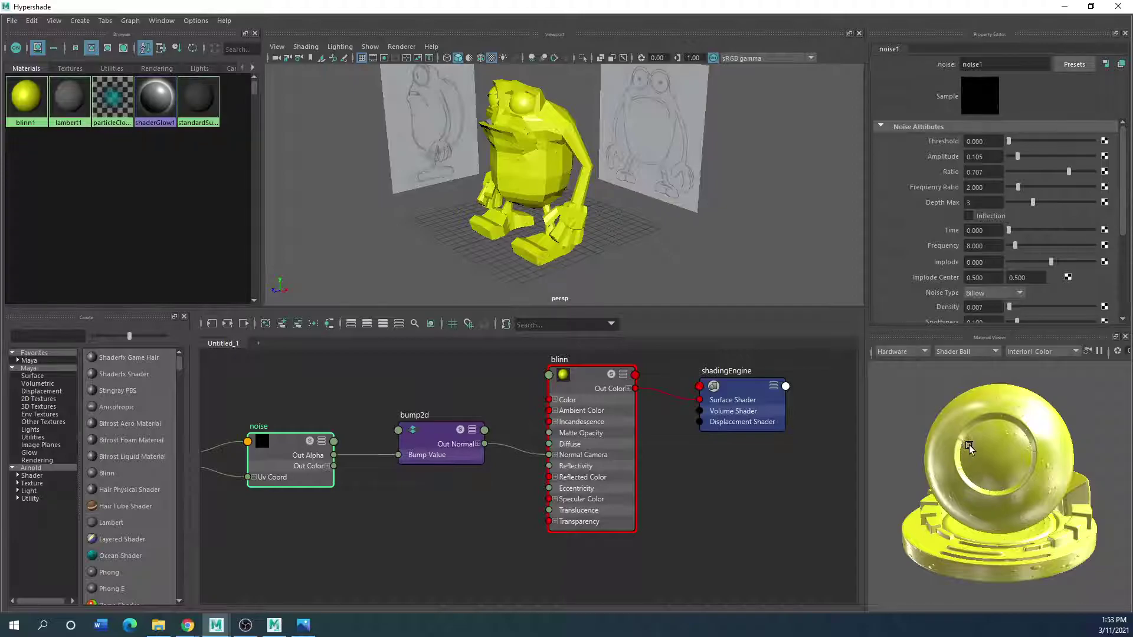
pyautogui.moveTo(1068, 171); pyautogui.dragTo(1086, 171)
# - Examine the noise bumps on the frog's body up close and from a distance
pyautogui.scroll(3, 528, 164)
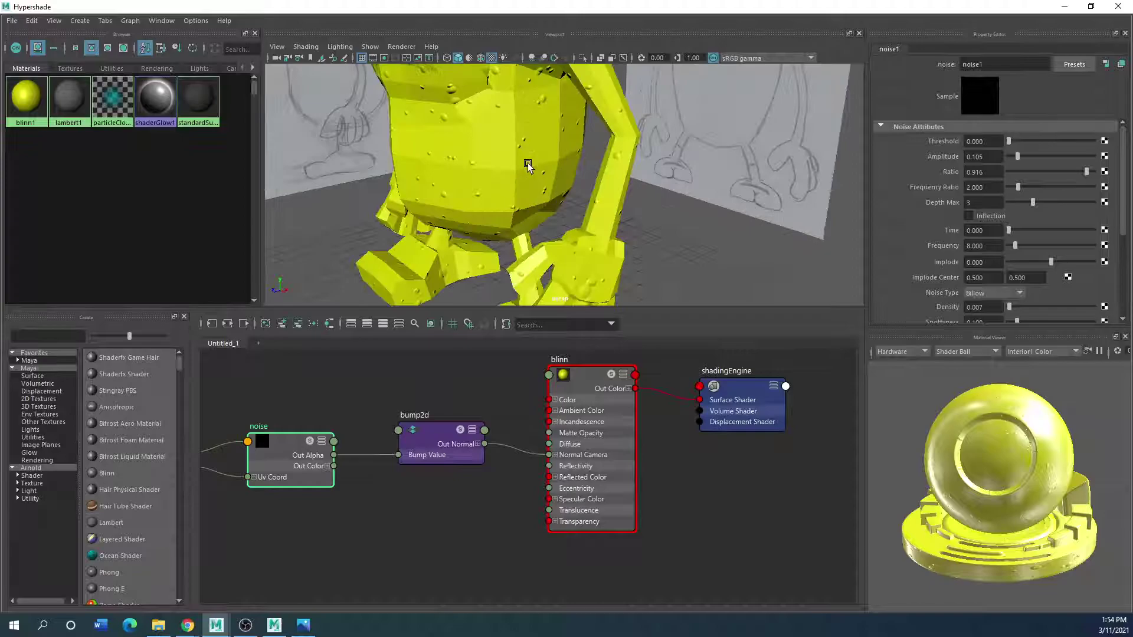
pyautogui.scroll(-3, 528, 165)
pyautogui.scroll(3, 531, 164)
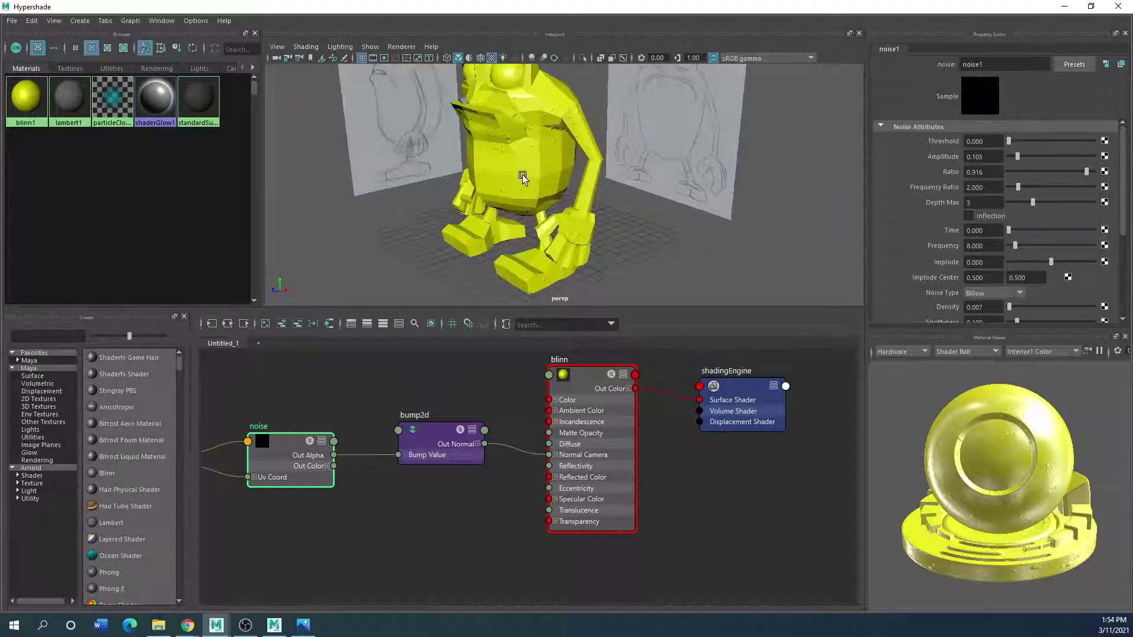
pyautogui.scroll(-3, 528, 168)
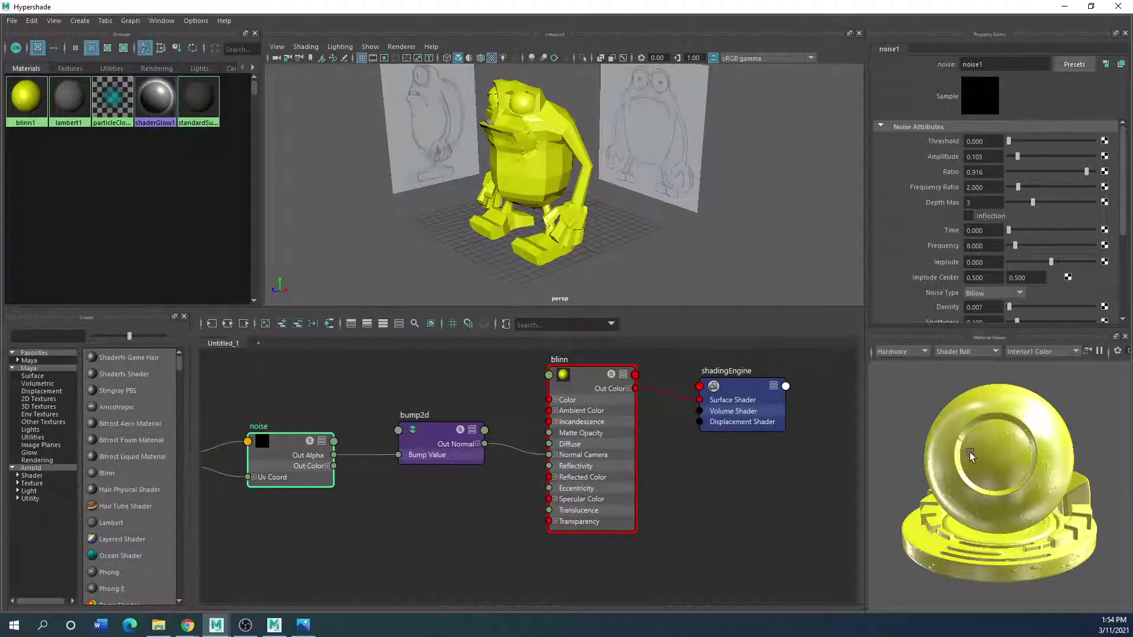
pyautogui.moveTo(428, 9); pyautogui.dragTo(432, 60)
pyautogui.click(736, 61)
pyautogui.scroll(3, 448, 184)
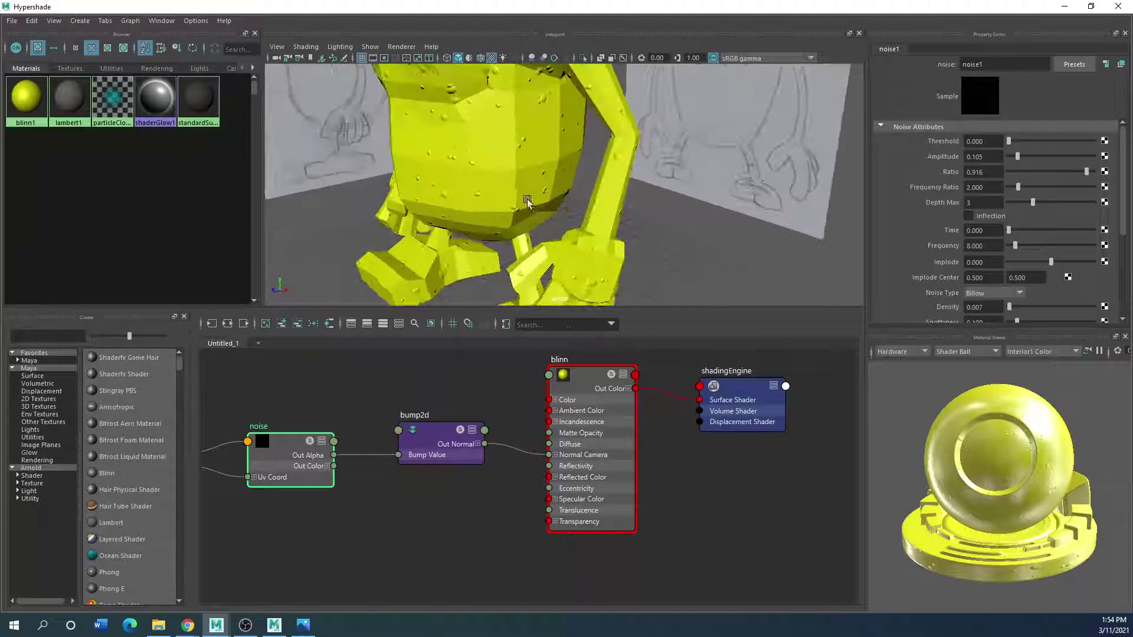
pyautogui.scroll(-1, 448, 184)
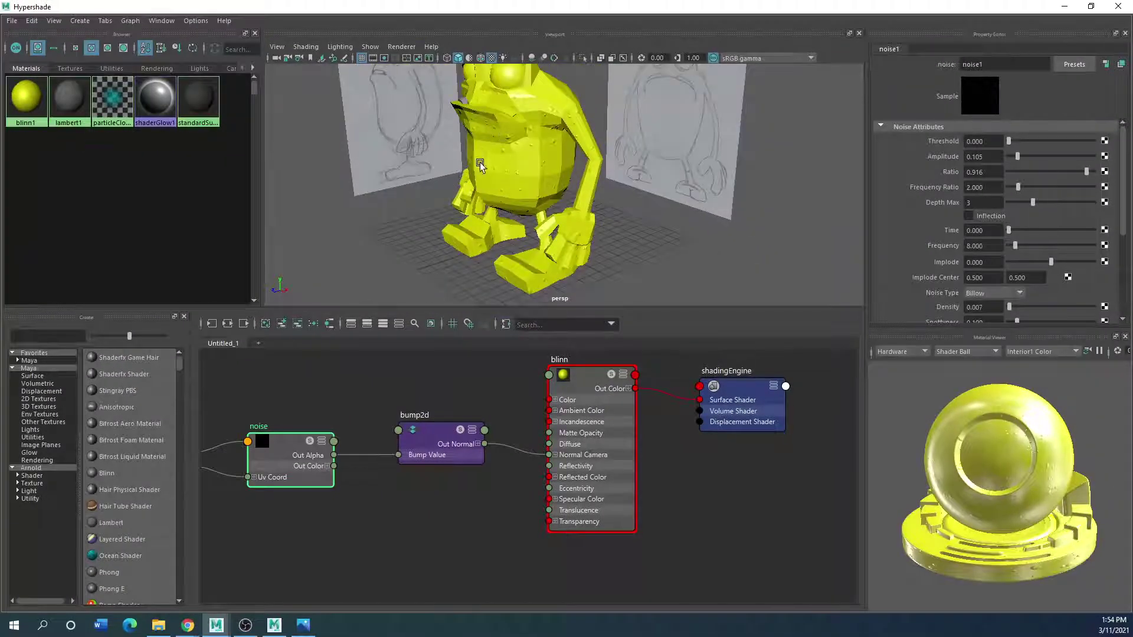
# - Turn on smooth mesh preview for the frog model and inspect the bumps on its smoothed surface
pyautogui.click(556, 194)
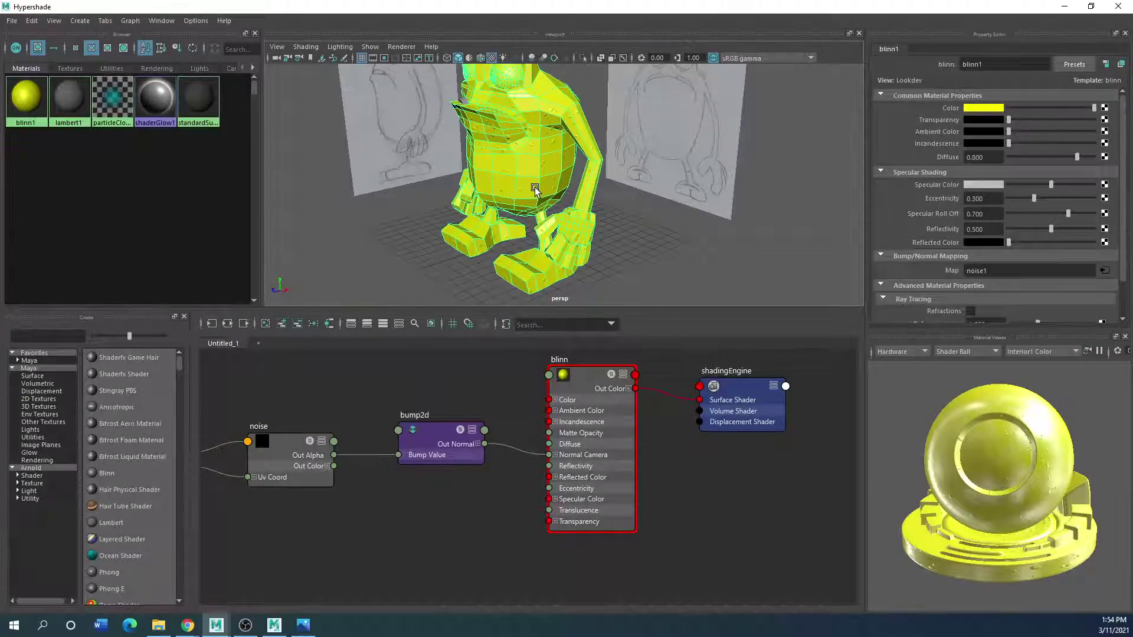
pyautogui.press('3')
pyautogui.click(616, 230)
pyautogui.scroll(-3, 502, 195)
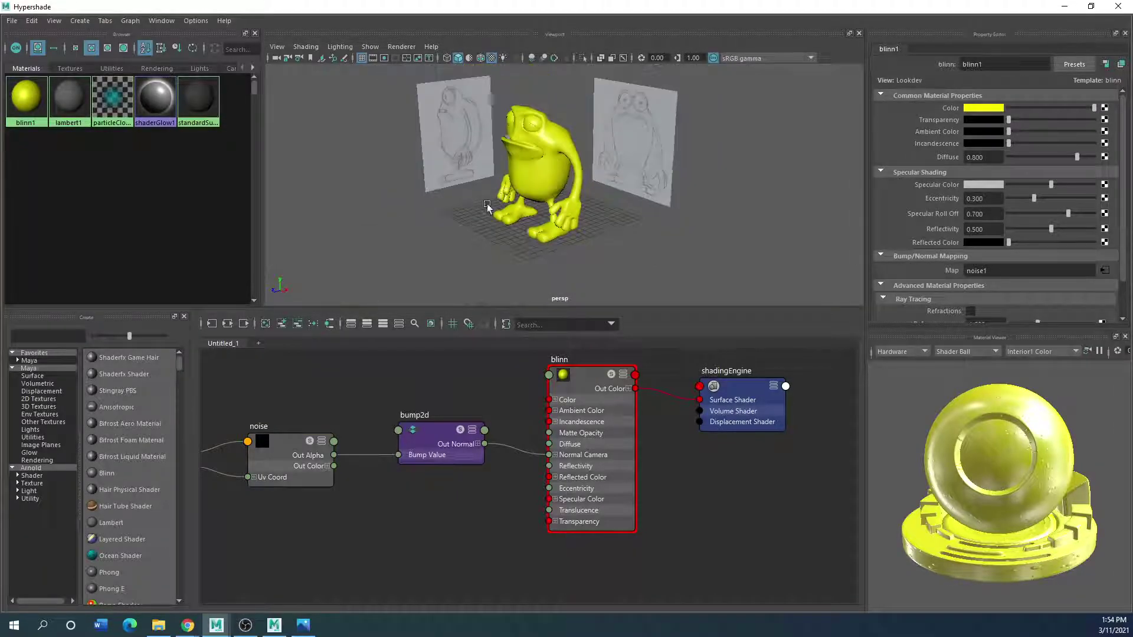
pyautogui.scroll(5, 483, 206)
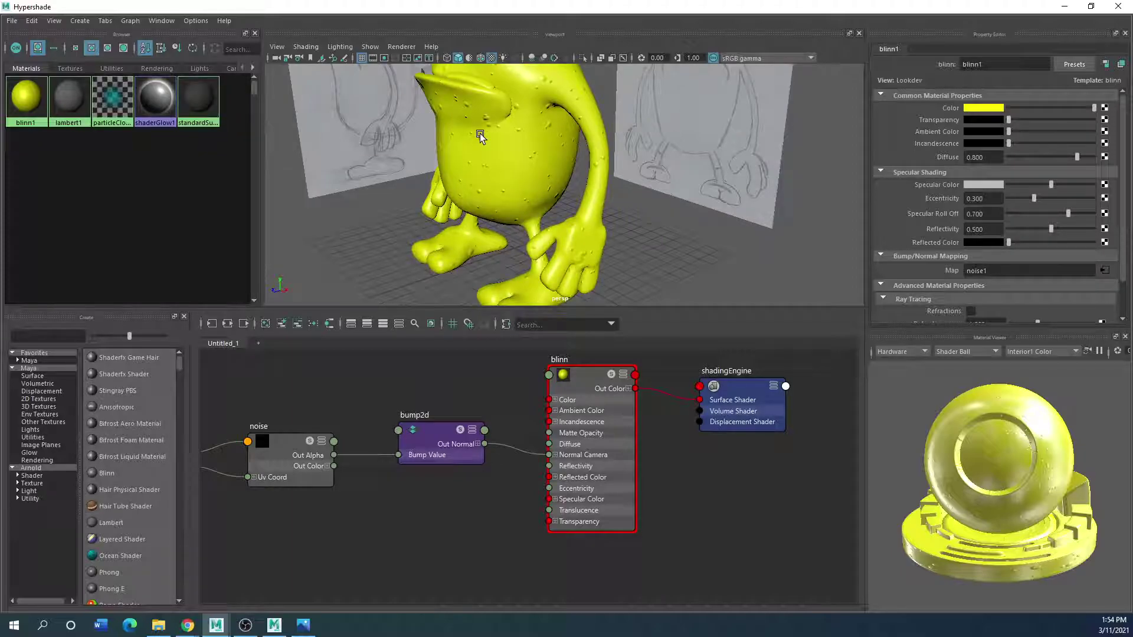
pyautogui.scroll(-3, 575, 173)
pyautogui.scroll(-1, 544, 189)
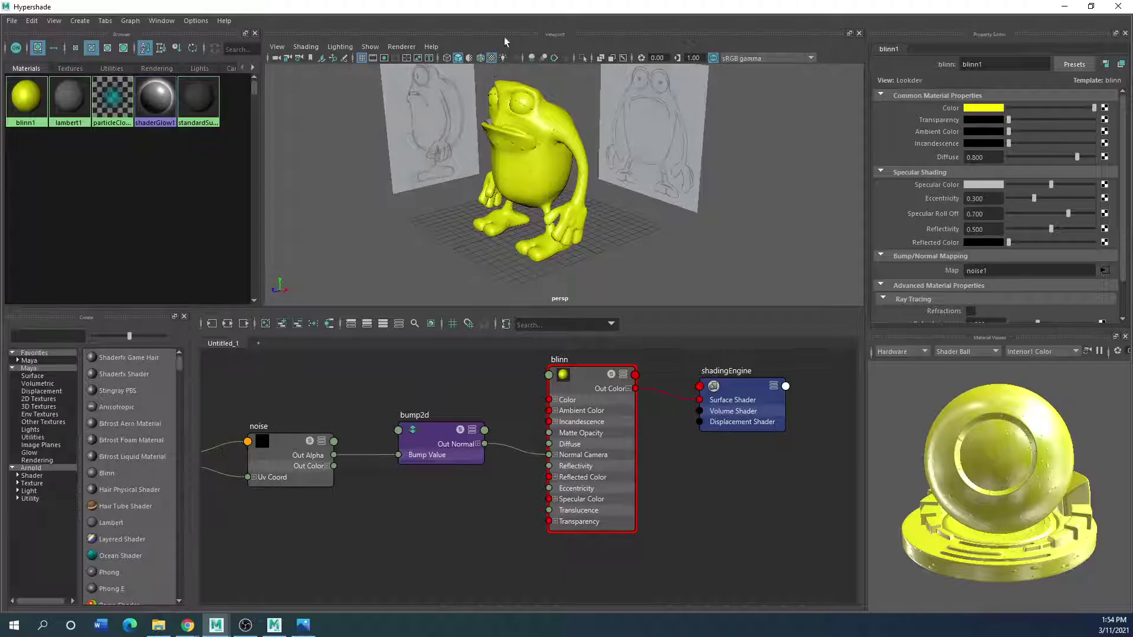
# - Switch to Mudbox and look at the Extract Texture Maps options for the head model
pyautogui.moveTo(473, 9); pyautogui.dragTo(0, 129)
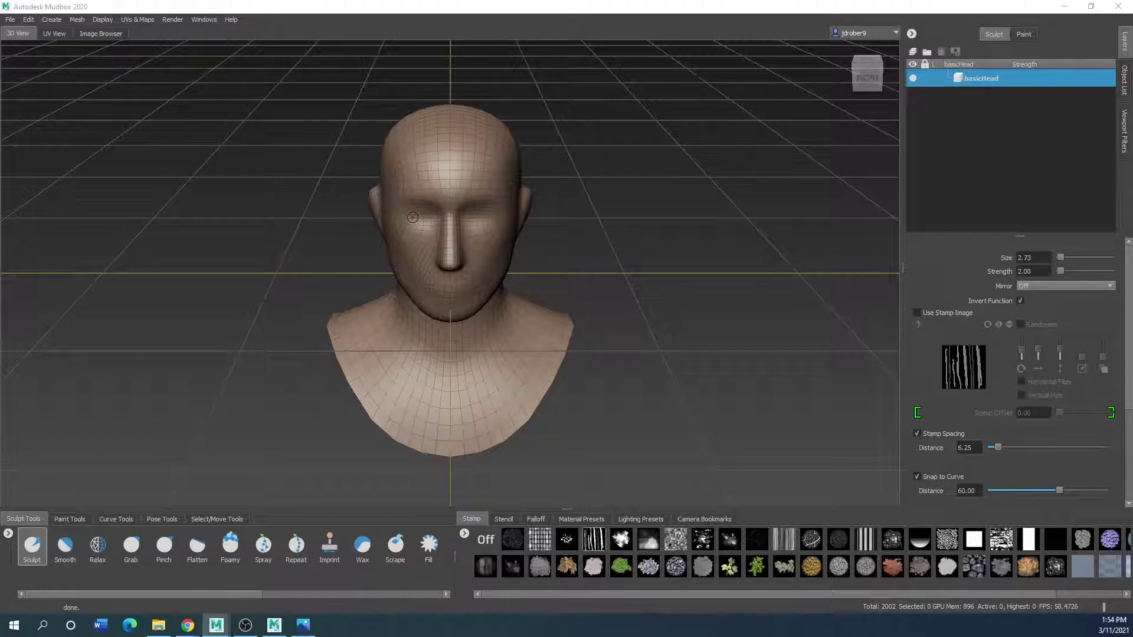
pyautogui.click(138, 19)
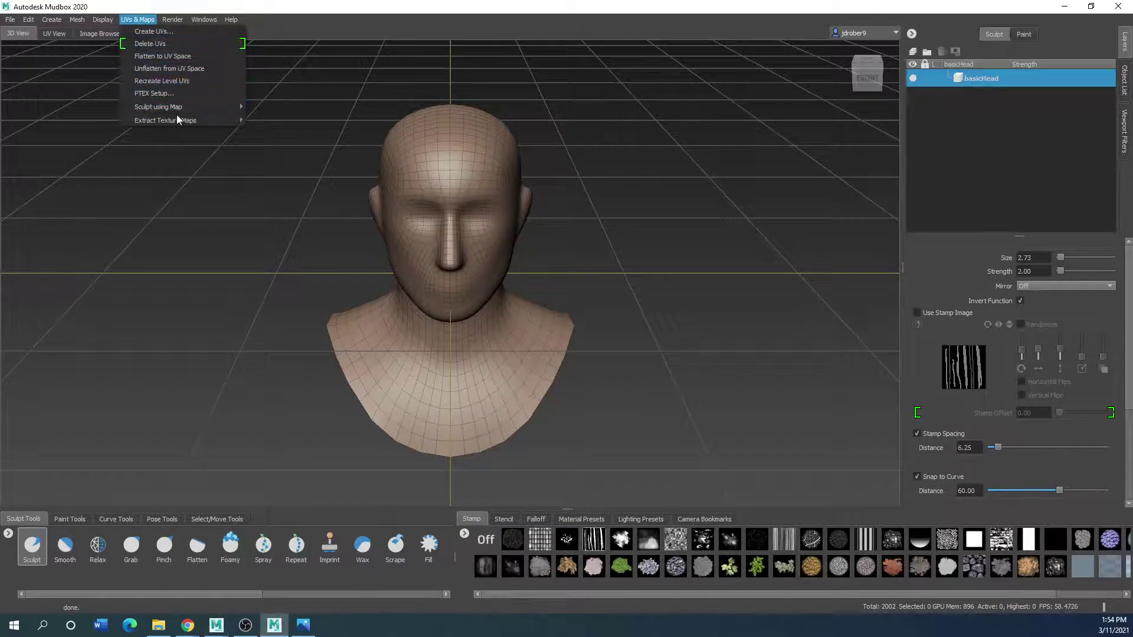
pyautogui.moveTo(178, 123)
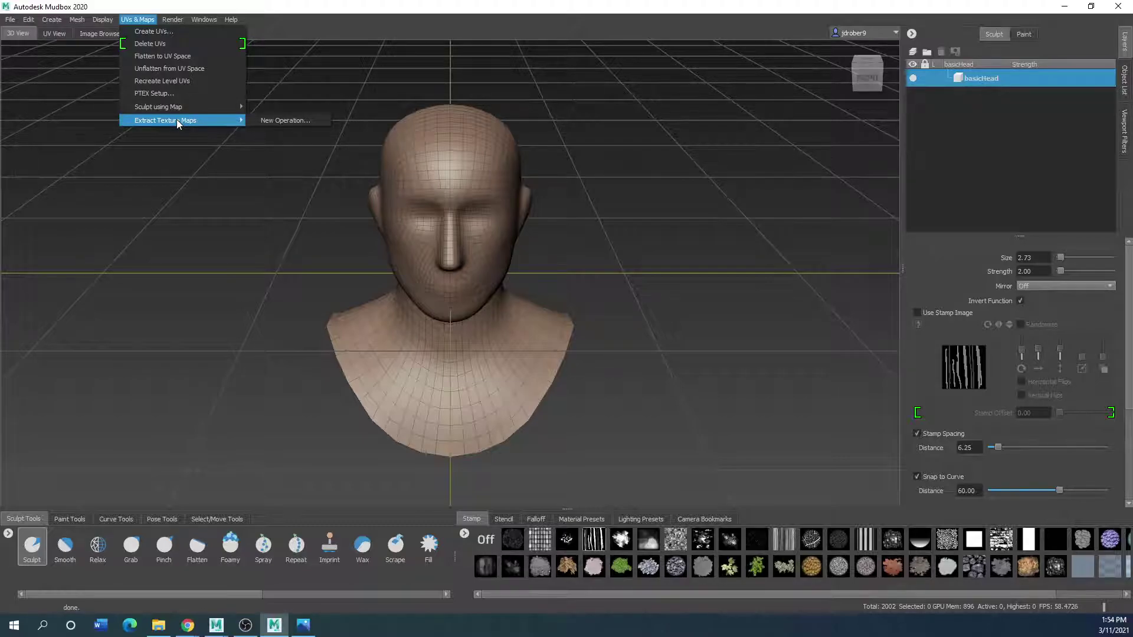
pyautogui.click(312, 260)
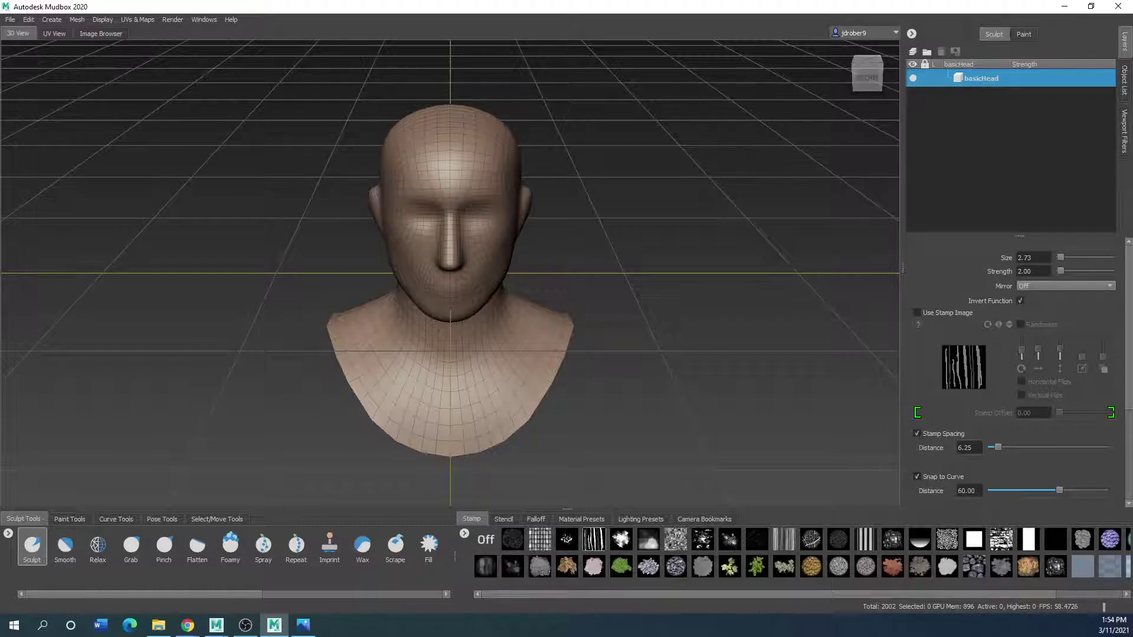
# - Create a new sculpt layer on basicHead and add a new subdivision level to the mesh
pyautogui.click(913, 52)
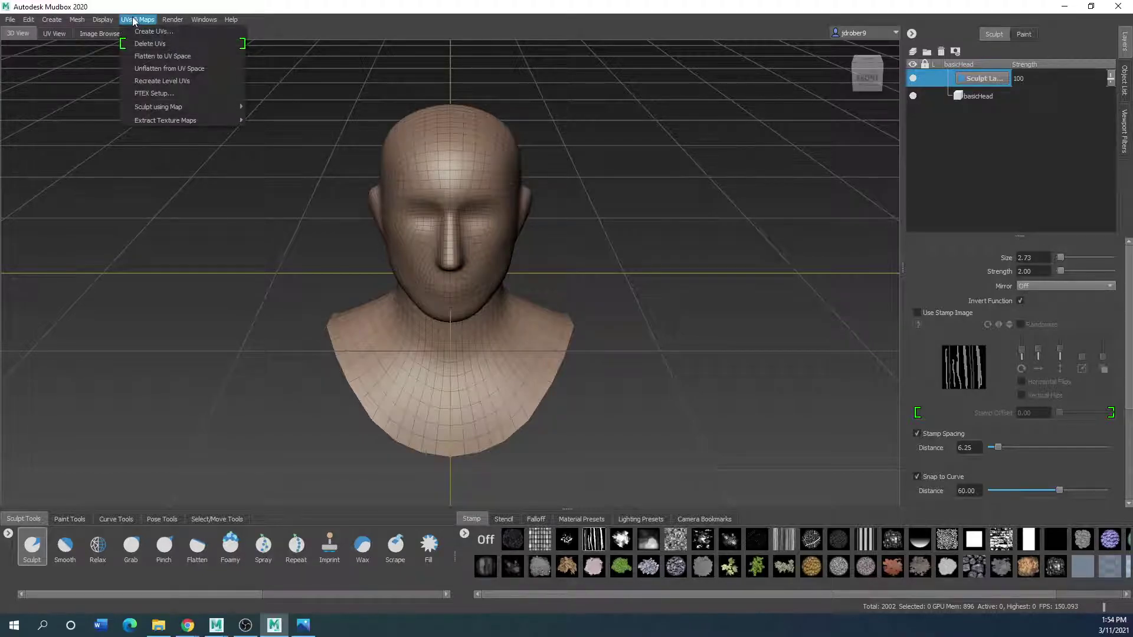
pyautogui.moveTo(86, 22)
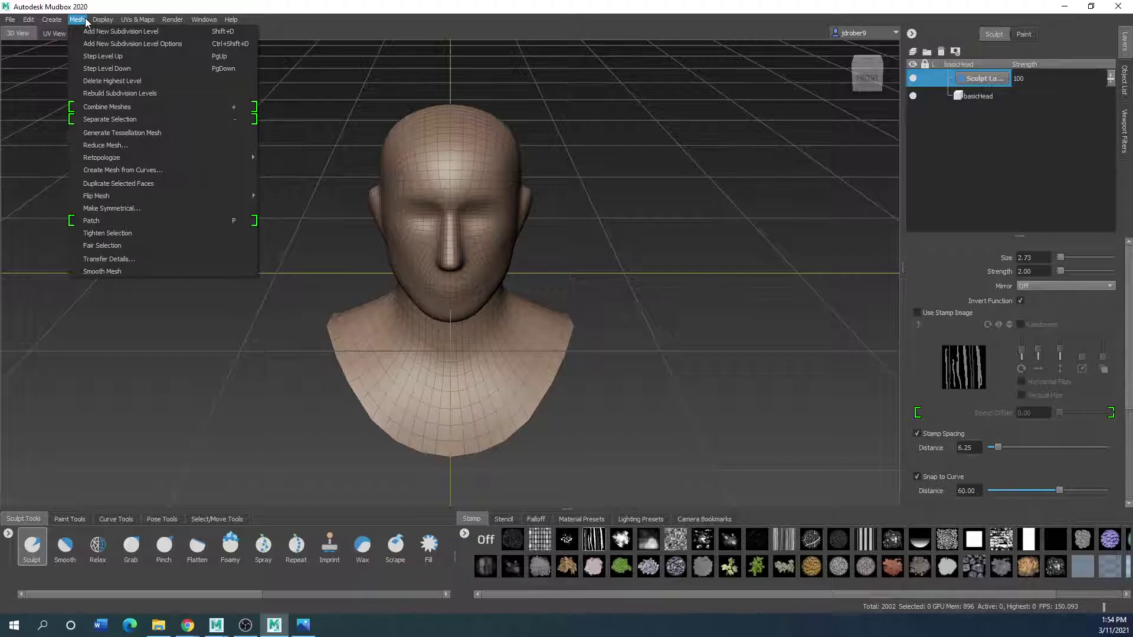
pyautogui.click(93, 32)
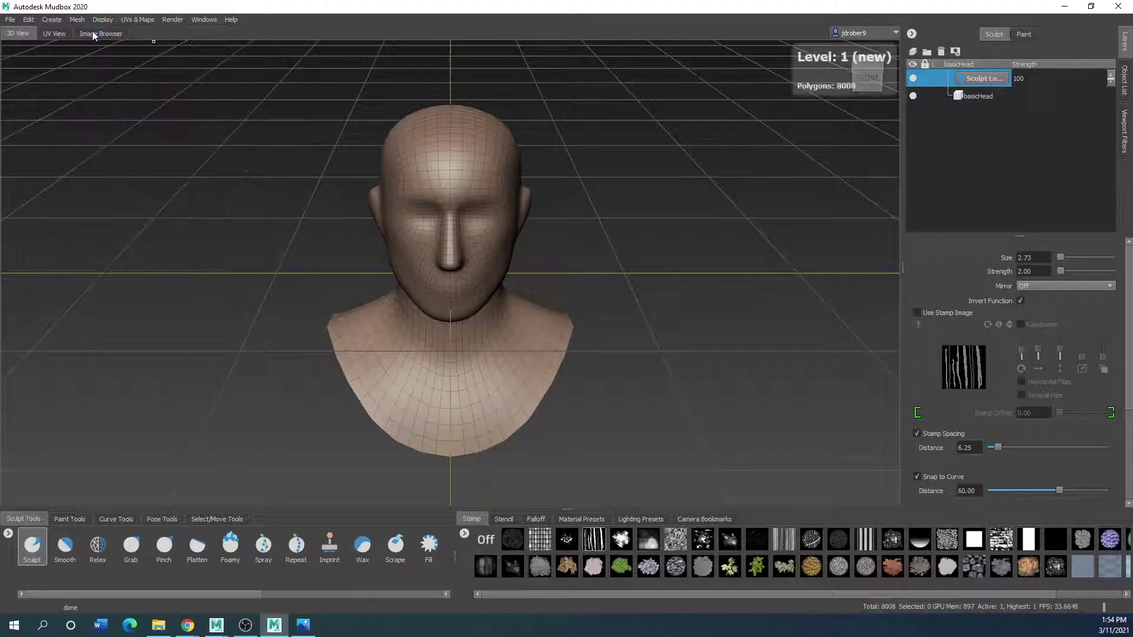
# - Subdivide the head mesh up to level 4, and step back down to level 3 for sculpting
pyautogui.hotkey('shift', 'd')
pyautogui.hotkey('shift', 'd')
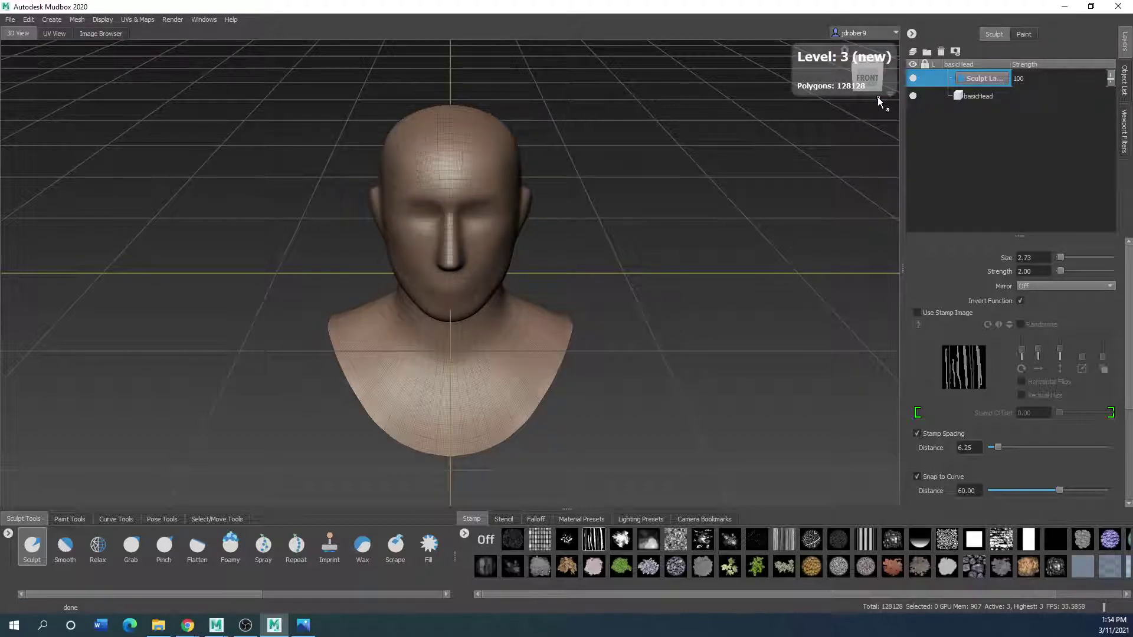
pyautogui.hotkey('shift', 'd')
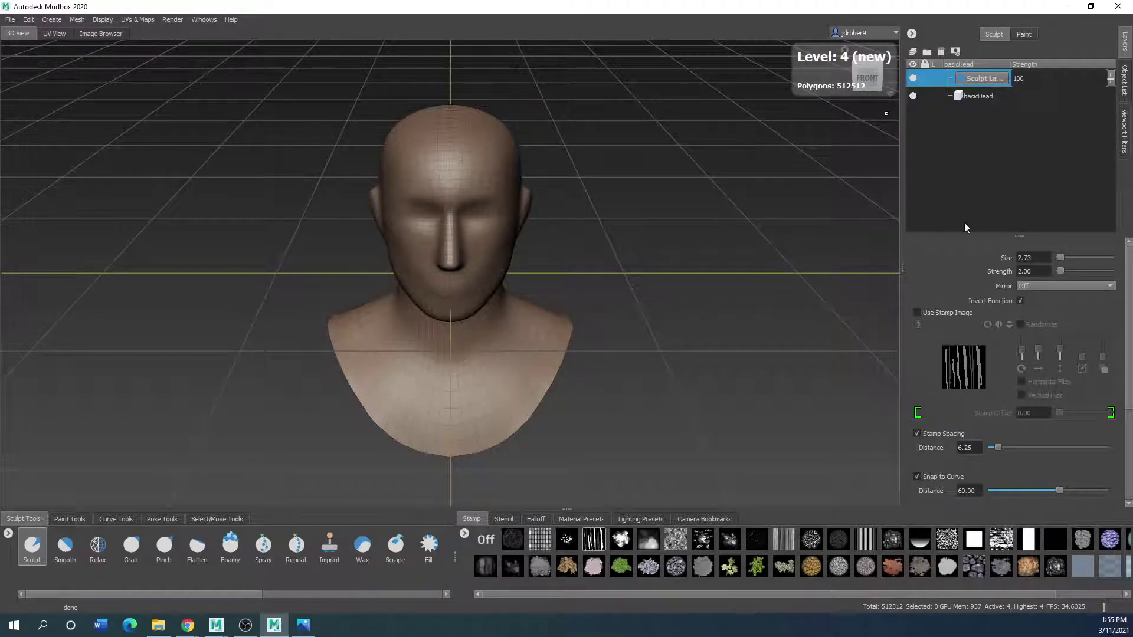
pyautogui.press('pagedown')
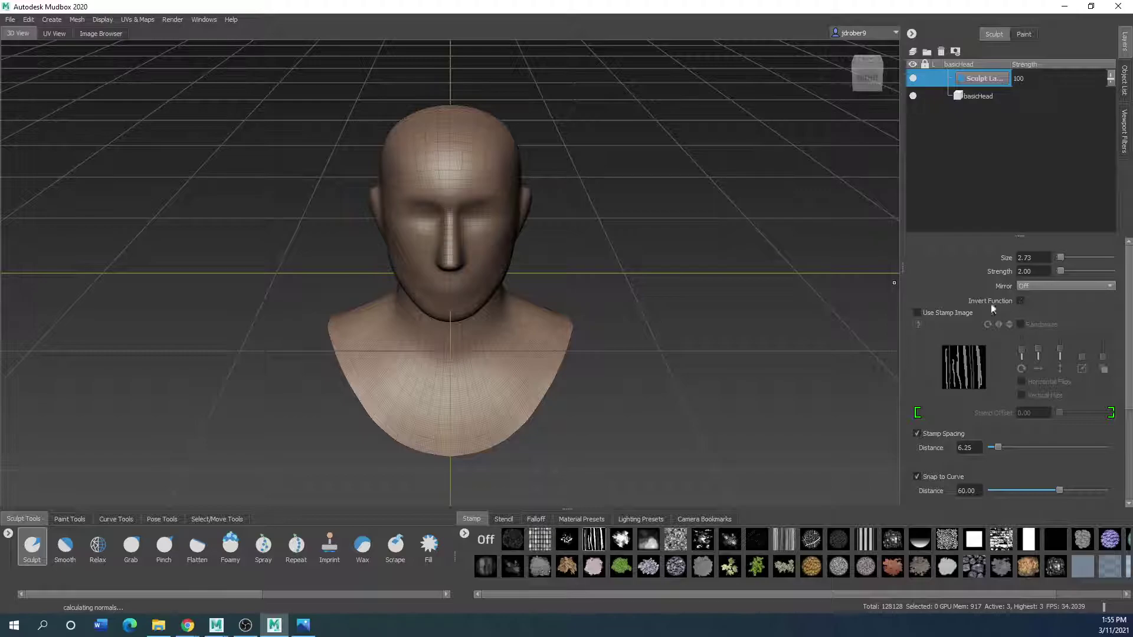
# - With Invert Function off, sculpt raised freehand strokes on the head's forehead, cheek, jawline and upper chest
pyautogui.moveTo(459, 144)
pyautogui.mouseDown()
pyautogui.moveTo(448, 169)
pyautogui.moveTo(496, 190)
pyautogui.moveTo(452, 317)
pyautogui.moveTo(395, 281)
pyautogui.mouseUp()
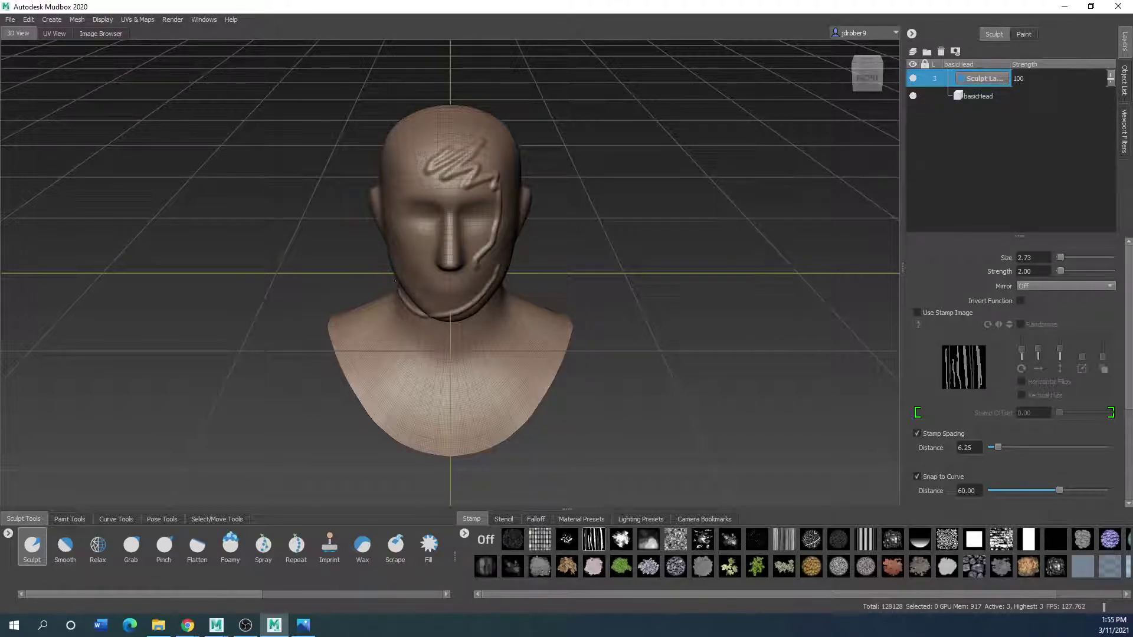
pyautogui.moveTo(475, 323); pyautogui.dragTo(515, 370)
pyautogui.moveTo(443, 347)
pyautogui.mouseDown()
pyautogui.moveTo(485, 397)
pyautogui.moveTo(395, 385)
pyautogui.mouseUp()
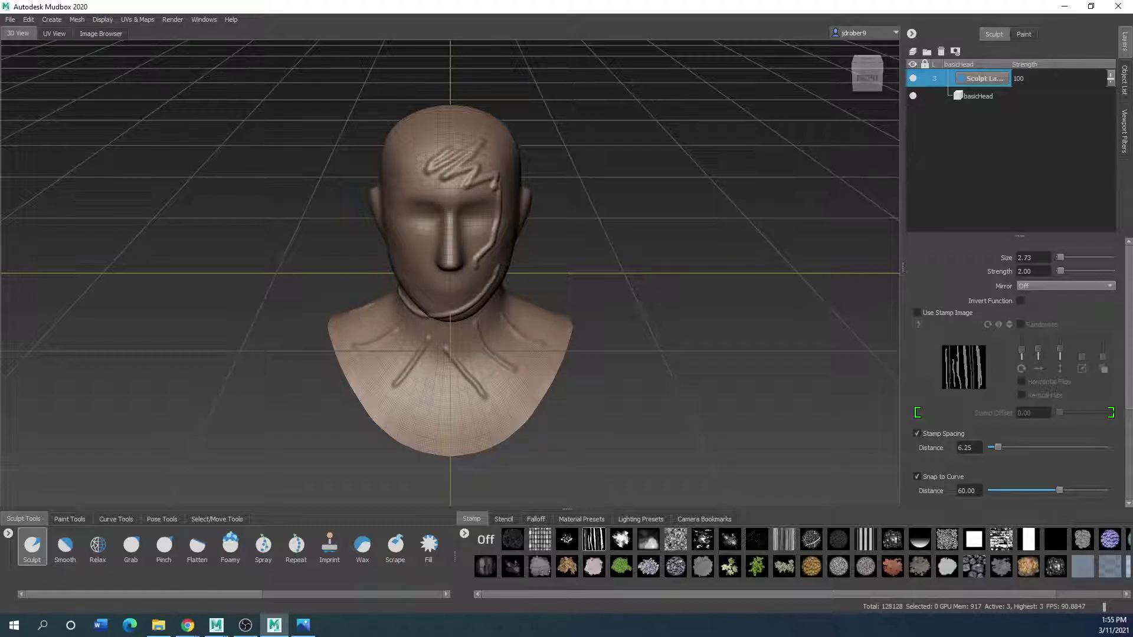
pyautogui.moveTo(444, 131); pyautogui.dragTo(402, 172)
# - Turn on the vertical-streak stamp image and stroke it over the chest, enlarging the brush to about 20.92
pyautogui.click(918, 313)
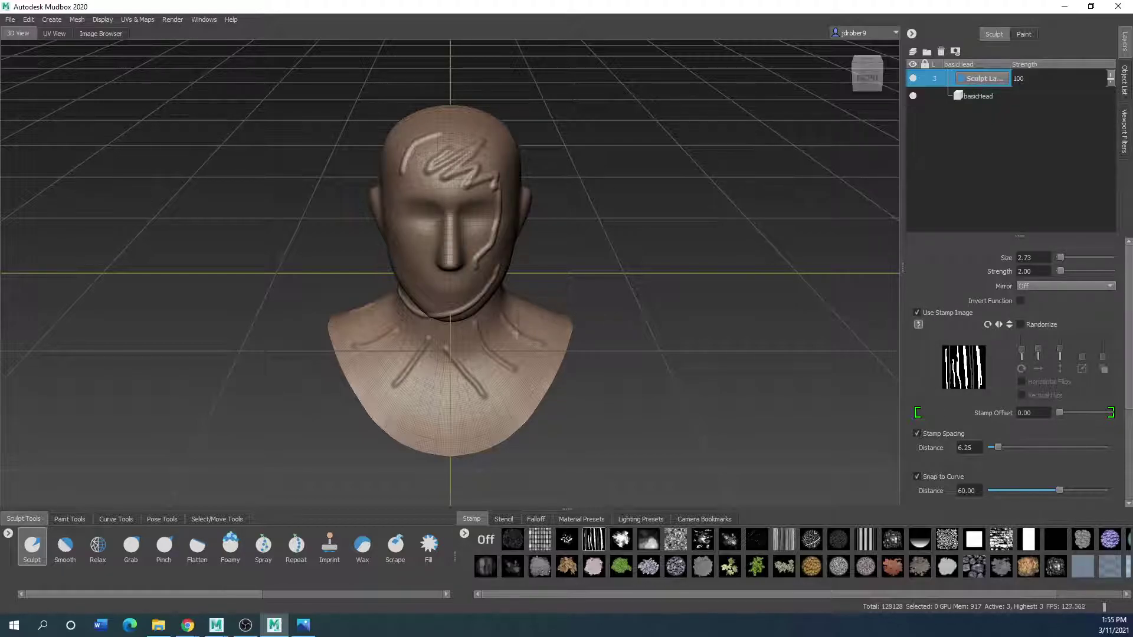
pyautogui.moveTo(516, 336); pyautogui.dragTo(499, 406)
pyautogui.moveTo(475, 354)
pyautogui.mouseDown()
pyautogui.moveTo(442, 408)
pyautogui.moveTo(445, 439)
pyautogui.moveTo(431, 399)
pyautogui.mouseUp()
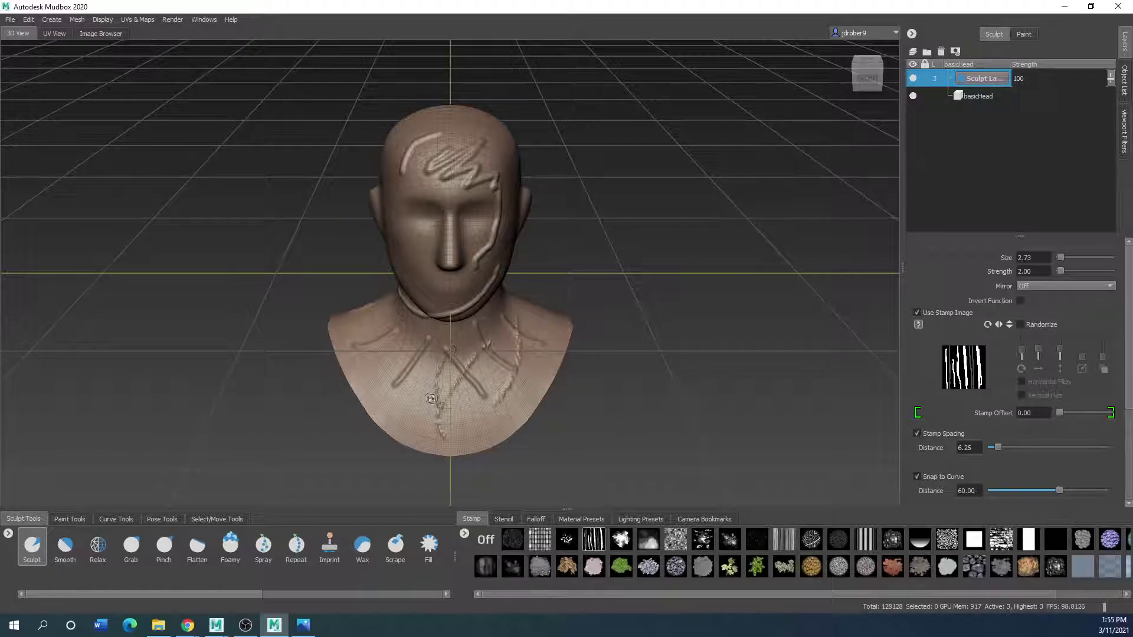
pyautogui.press('b')
pyautogui.moveTo(404, 352); pyautogui.dragTo(391, 370)
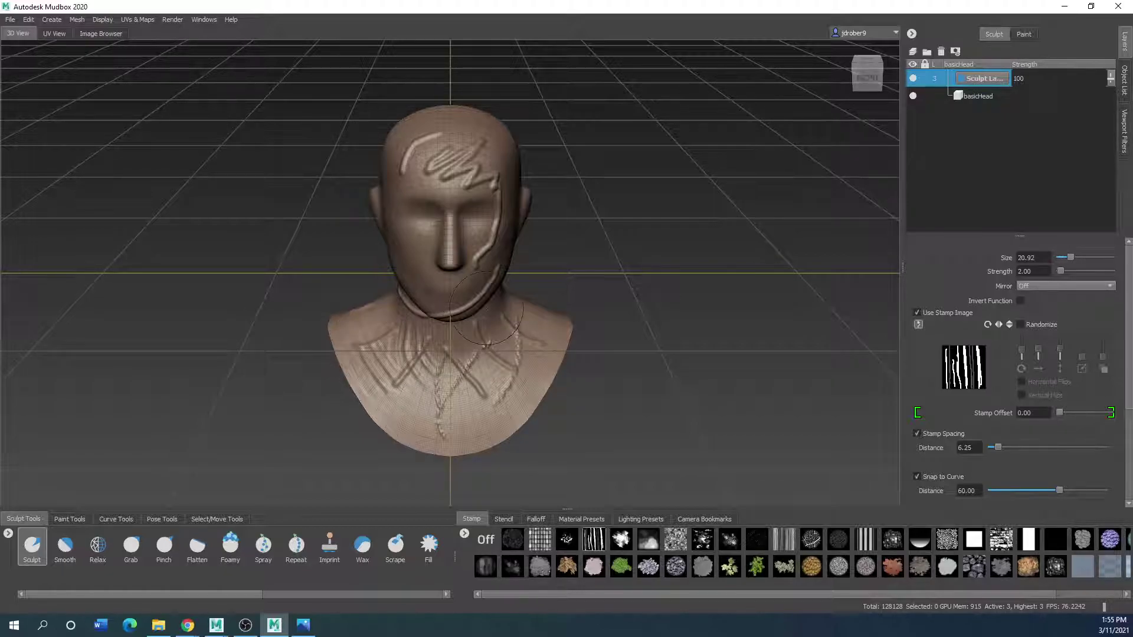
# - Sculpt stamped streaks down the side of the head from temple to jaw
pyautogui.keyDown('alt'); pyautogui.moveTo(487, 308); pyautogui.dragTo(377, 304); pyautogui.keyUp('alt')
pyautogui.moveTo(416, 188)
pyautogui.mouseDown()
pyautogui.moveTo(402, 286)
pyautogui.moveTo(577, 258)
pyautogui.mouseUp()
pyautogui.moveTo(455, 162); pyautogui.dragTo(447, 219)
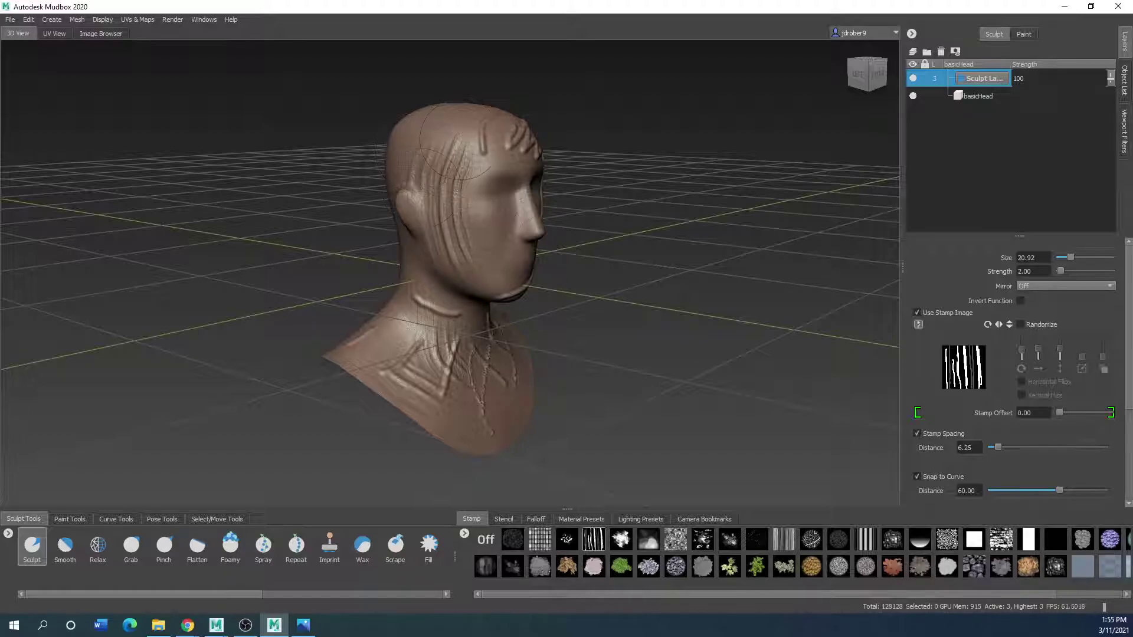
pyautogui.keyDown('alt'); pyautogui.moveTo(462, 139); pyautogui.dragTo(320, 234); pyautogui.keyUp('alt')
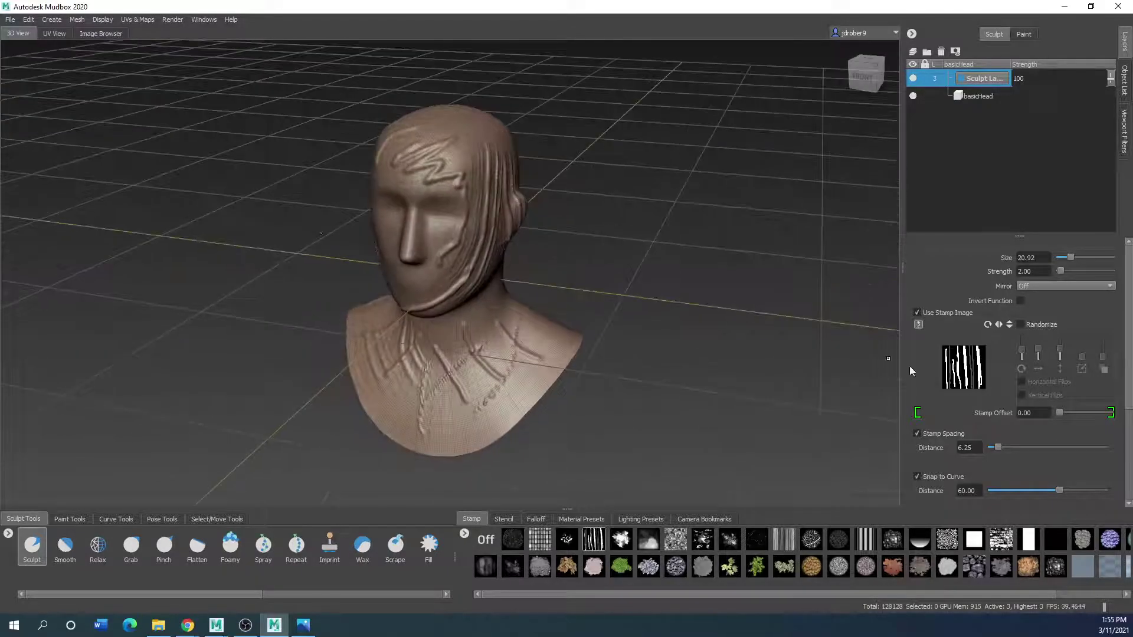
# - Turn off the stamp image, enable Invert Function, and carve the eye sockets and cheeks with a brush size of about 6.02
pyautogui.click(917, 313)
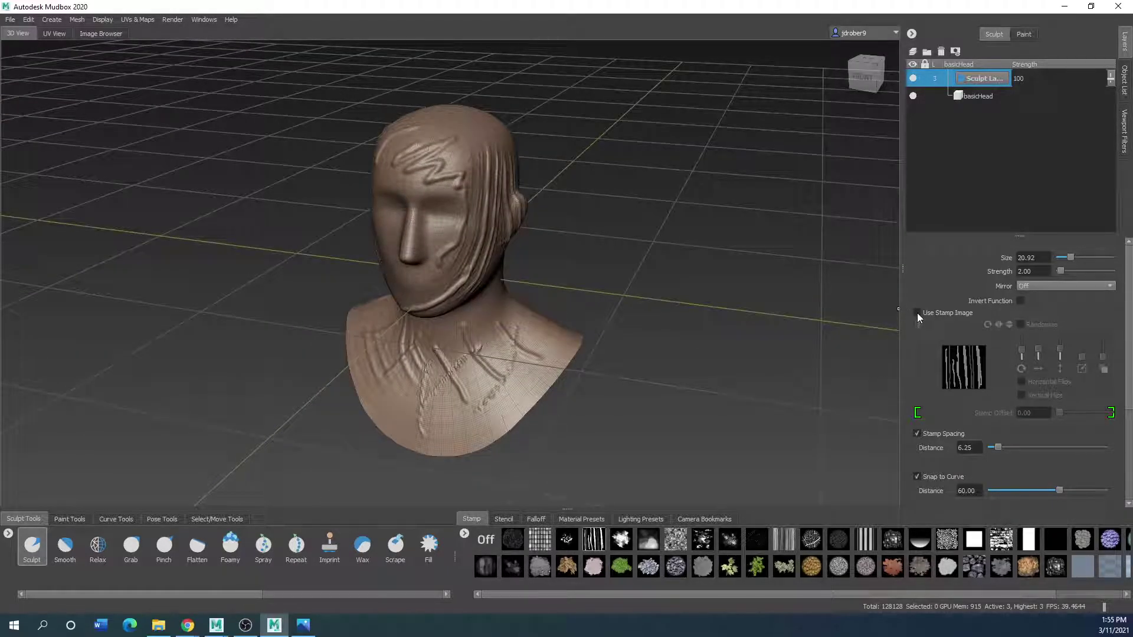
pyautogui.click(1020, 301)
pyautogui.press('b')
pyautogui.moveTo(443, 213)
pyautogui.mouseDown()
pyautogui.moveTo(418, 213)
pyautogui.moveTo(439, 209)
pyautogui.mouseUp()
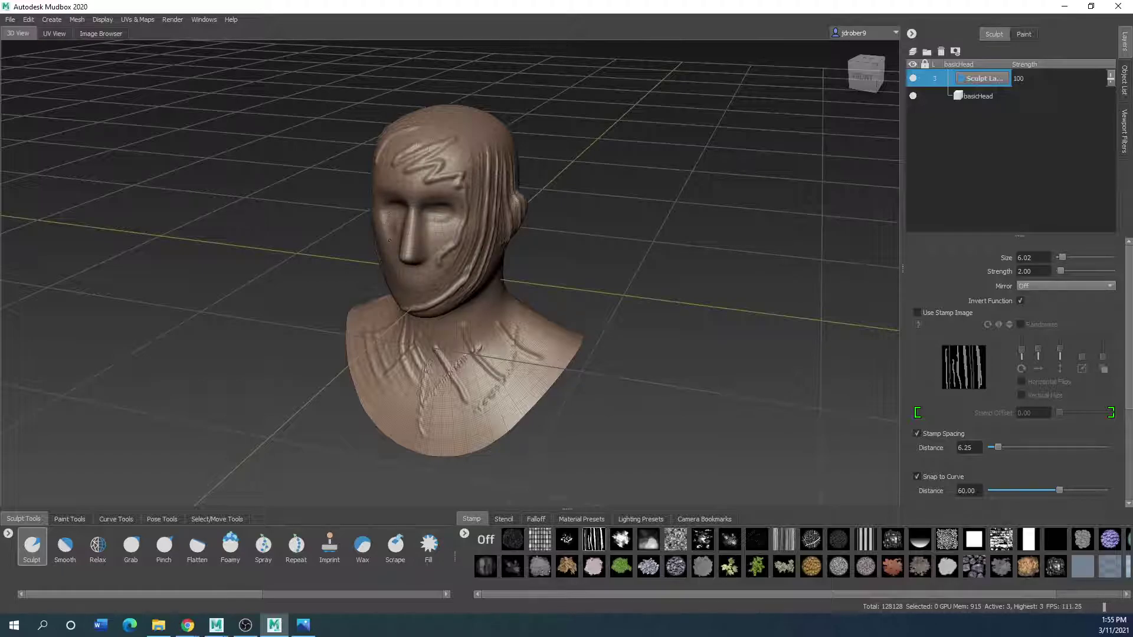
pyautogui.moveTo(436, 220)
pyautogui.mouseDown()
pyautogui.moveTo(439, 243)
pyautogui.moveTo(451, 235)
pyautogui.mouseUp()
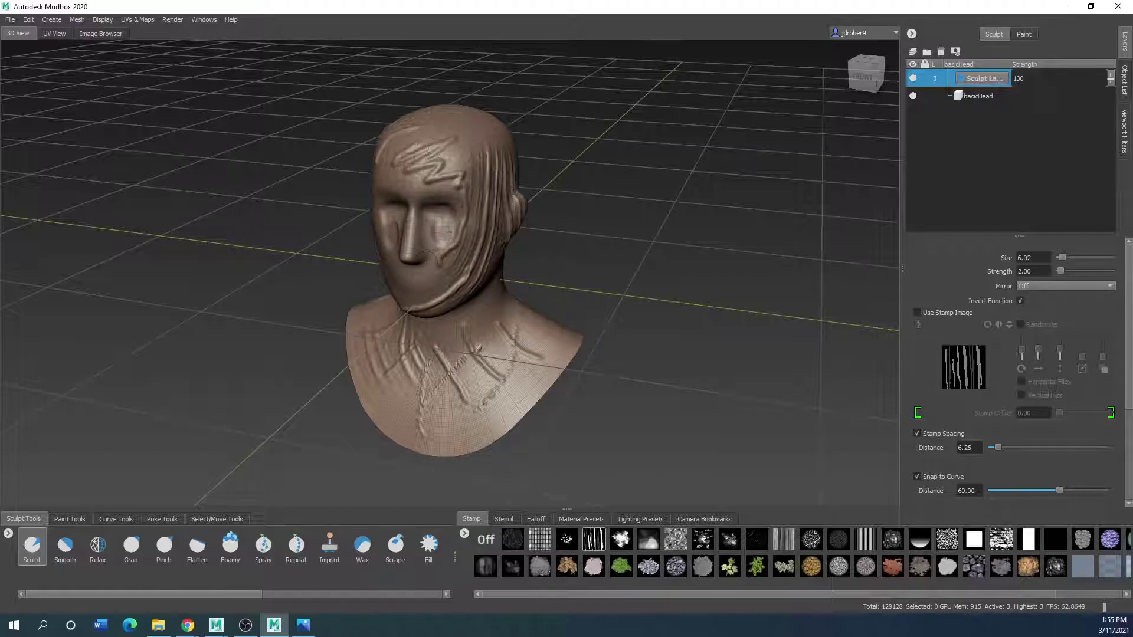
# - Reduce the brush size to about 1.96 and carve a zigzag mouth below the nose
pyautogui.scroll(4, 421, 255)
pyautogui.scroll(-3, 421, 256)
pyautogui.scroll(-1, 421, 255)
pyautogui.press('b')
pyautogui.moveTo(418, 271)
pyautogui.mouseDown()
pyautogui.moveTo(443, 271)
pyautogui.moveTo(395, 271)
pyautogui.mouseUp()
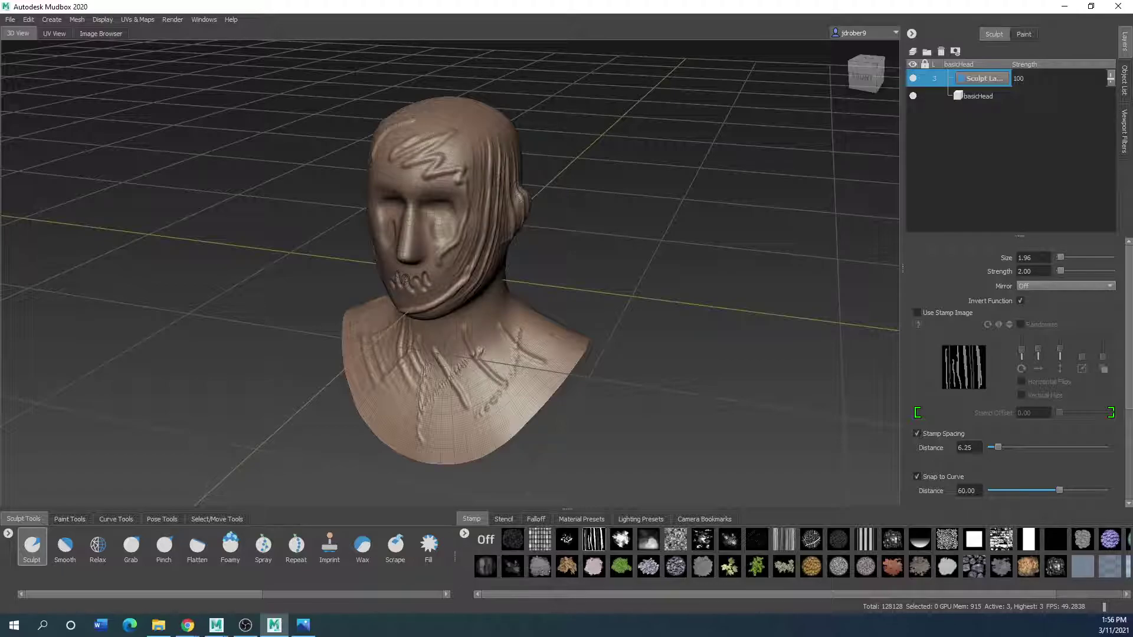
pyautogui.scroll(5, 412, 289)
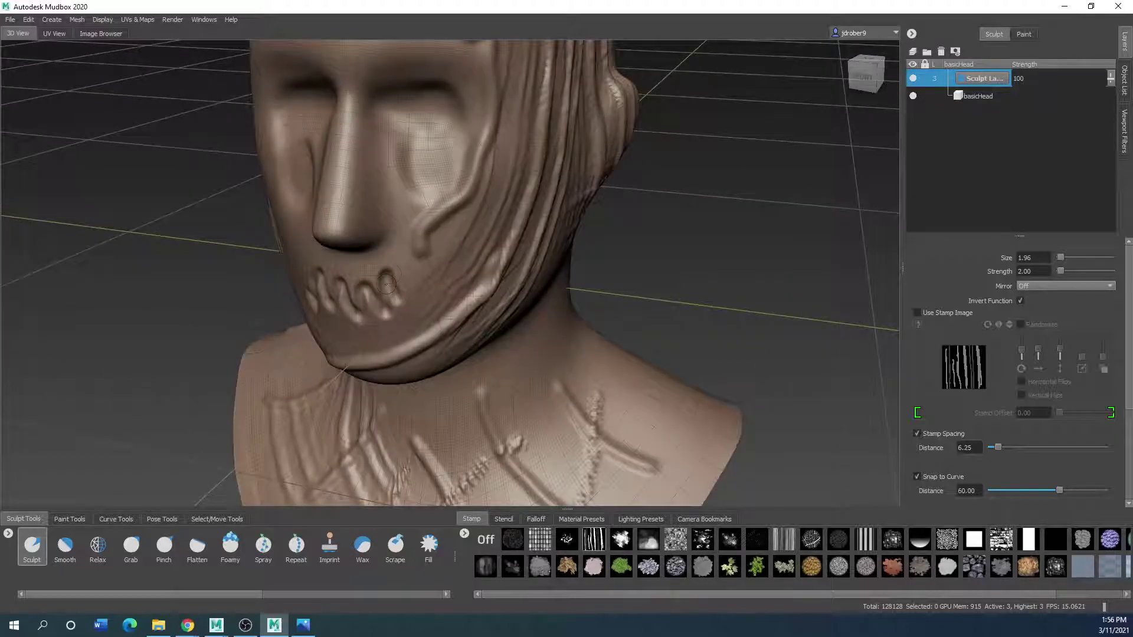
pyautogui.scroll(-6, 408, 291)
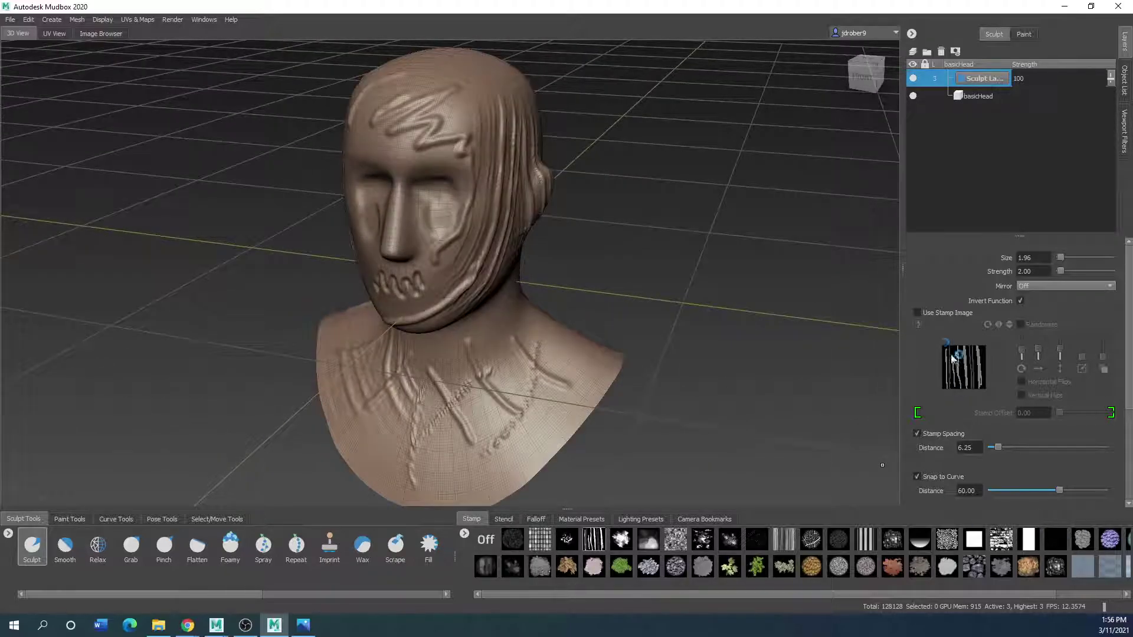
# - Re-enable the streak stamp image and carve its pattern over the mouth, face and chest, enlarging the brush to about 71.14
pyautogui.click(917, 313)
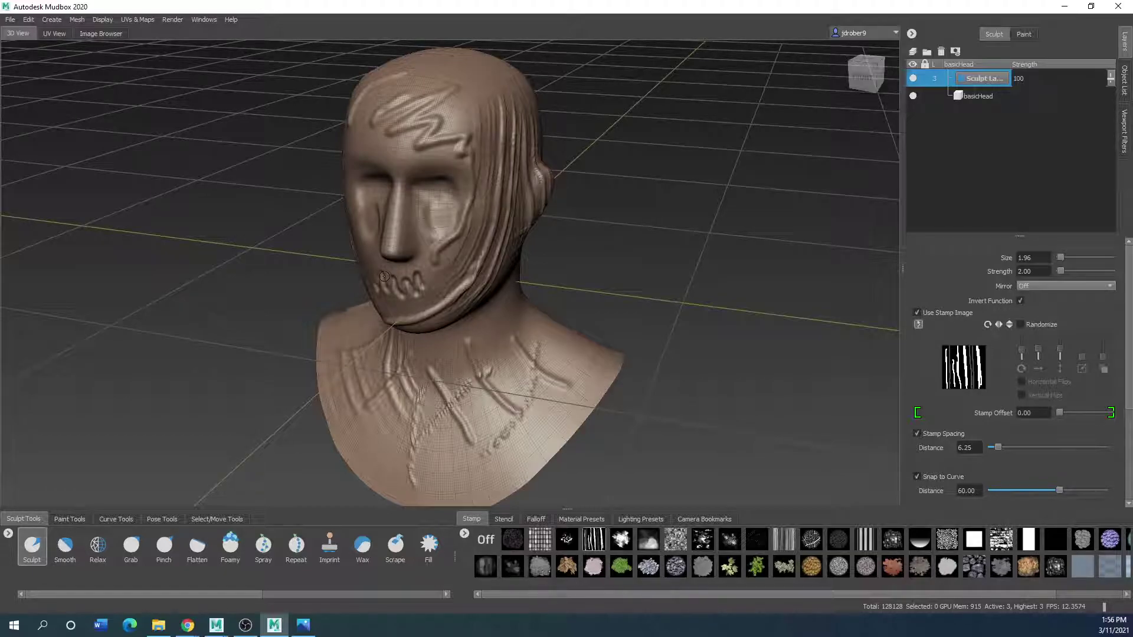
pyautogui.moveTo(388, 275); pyautogui.dragTo(483, 274)
pyautogui.moveTo(505, 117); pyautogui.dragTo(407, 222)
pyautogui.moveTo(516, 378); pyautogui.dragTo(411, 416)
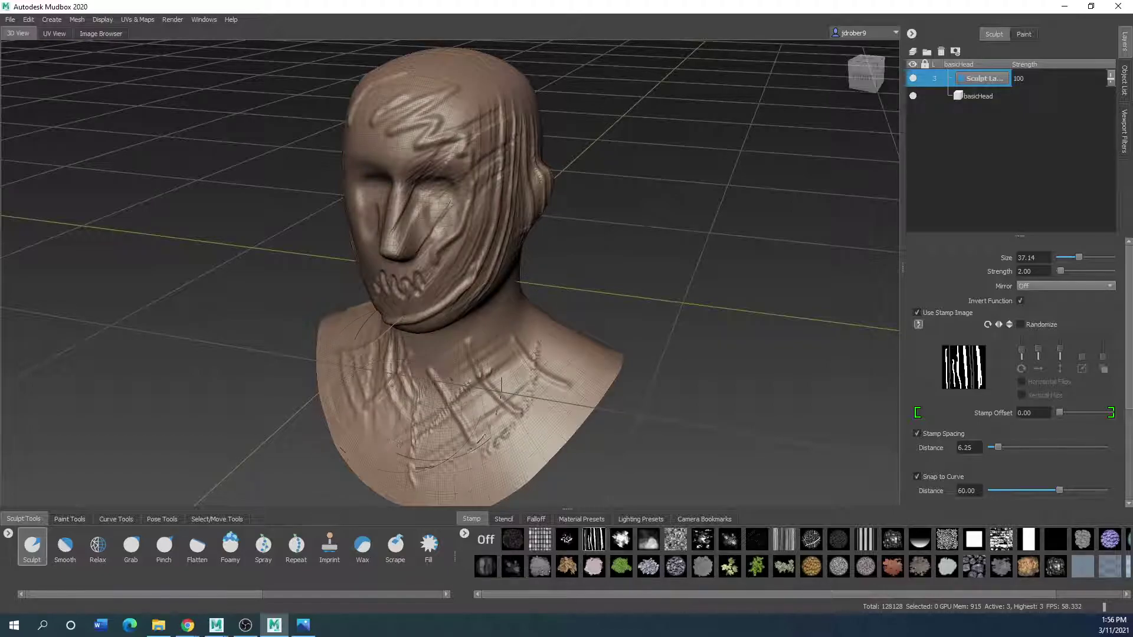
pyautogui.moveTo(393, 373)
pyautogui.mouseDown()
pyautogui.moveTo(448, 373)
pyautogui.moveTo(495, 429)
pyautogui.mouseUp()
pyautogui.moveTo(480, 121)
pyautogui.mouseDown()
pyautogui.moveTo(499, 200)
pyautogui.moveTo(404, 166)
pyautogui.mouseUp()
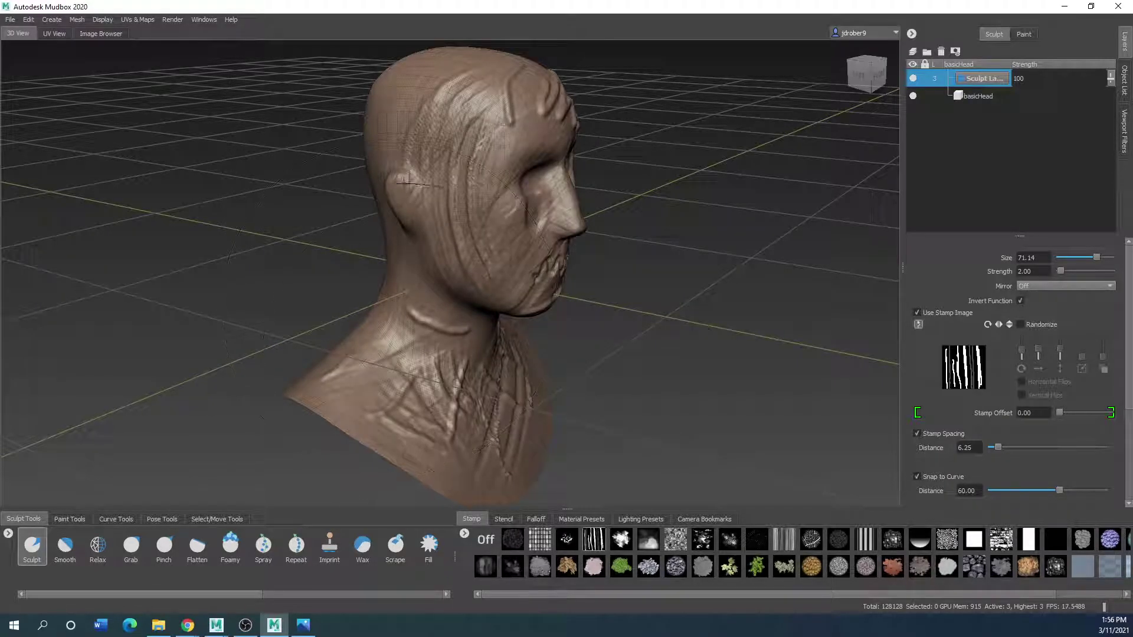
# - Carve the streak stamp pattern into the back of the head and shoulders
pyautogui.keyDown('alt'); pyautogui.moveTo(413, 119); pyautogui.dragTo(475, 89); pyautogui.keyUp('alt')
pyautogui.keyDown('alt'); pyautogui.moveTo(436, 148); pyautogui.dragTo(355, 353); pyautogui.keyUp('alt')
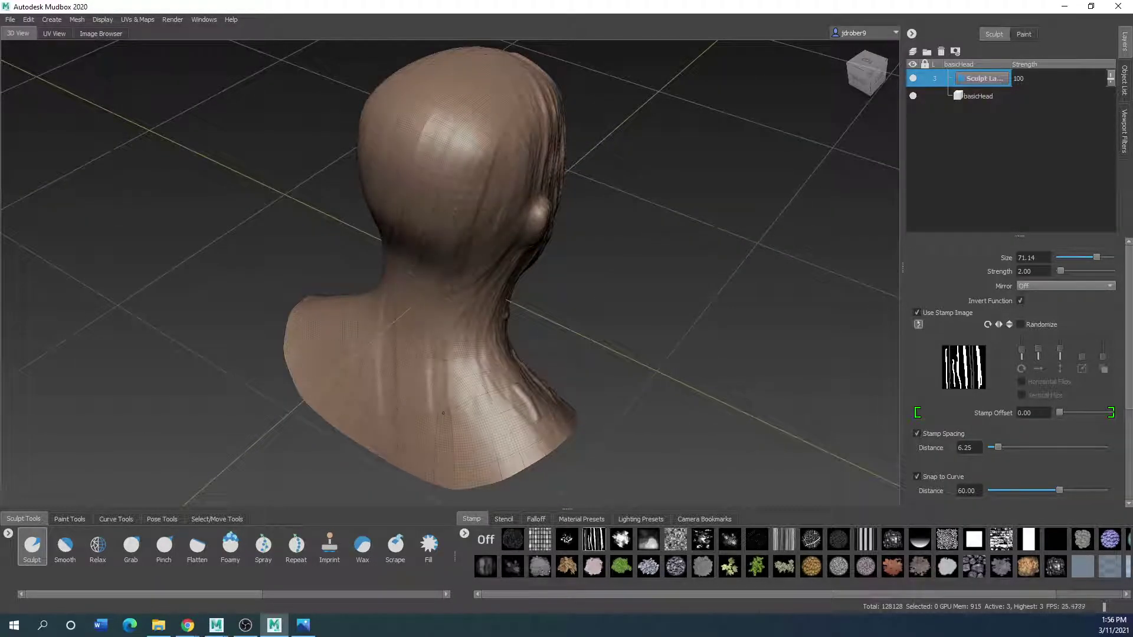
pyautogui.moveTo(469, 108)
pyautogui.mouseDown()
pyautogui.moveTo(483, 141)
pyautogui.moveTo(493, 127)
pyautogui.moveTo(471, 161)
pyautogui.mouseUp()
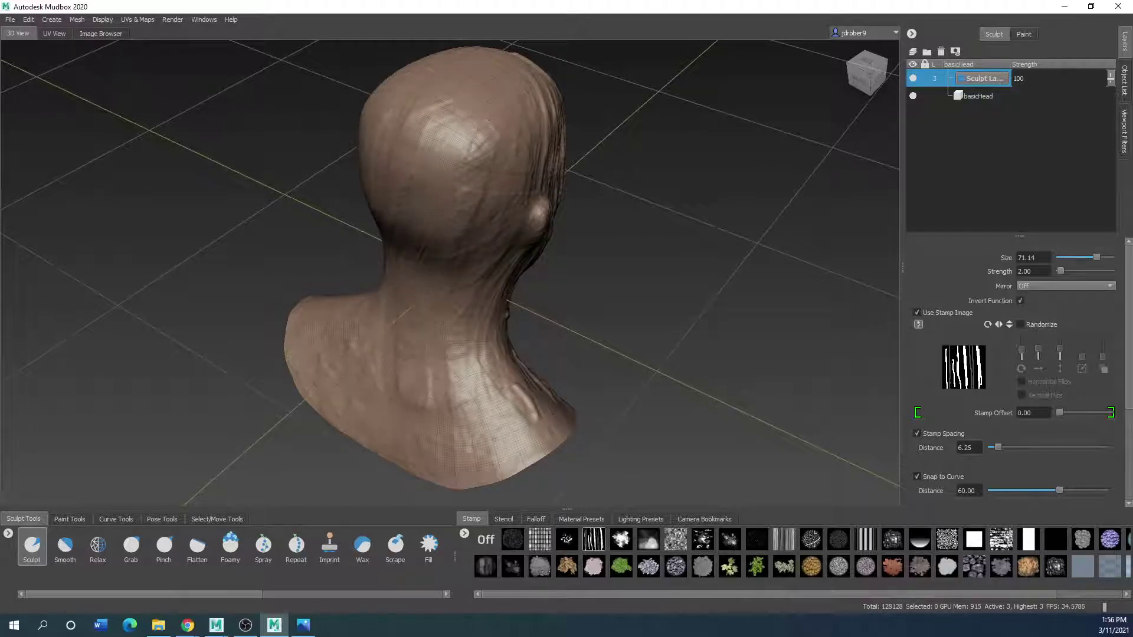
pyautogui.keyDown('alt'); pyautogui.moveTo(649, 313); pyautogui.dragTo(409, 279); pyautogui.keyUp('alt')
pyautogui.scroll(-3, 408, 279)
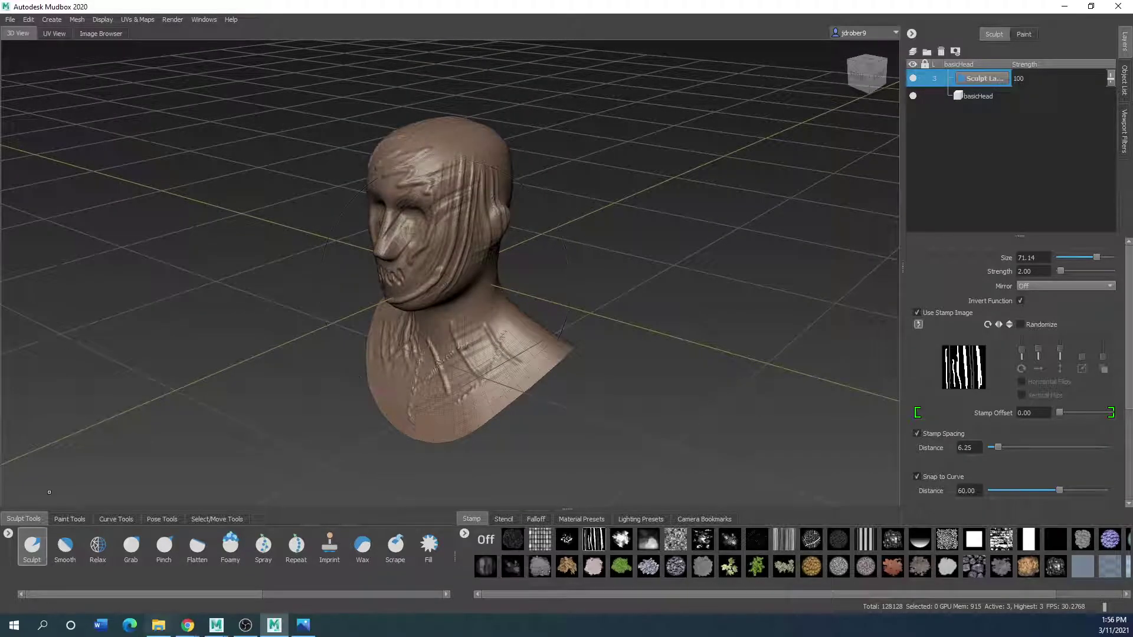
# - Take the Maya and Mudbox windows out of full screen so Mudbox floats as a smaller window on the desktop
pyautogui.click(221, 632)
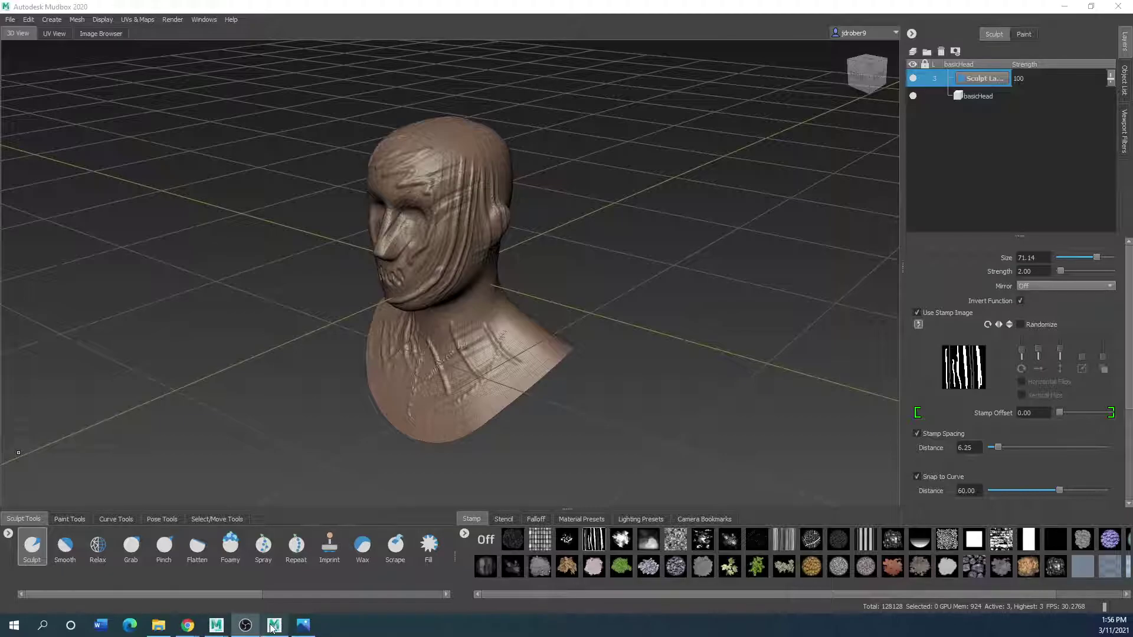
pyautogui.moveTo(271, 626)
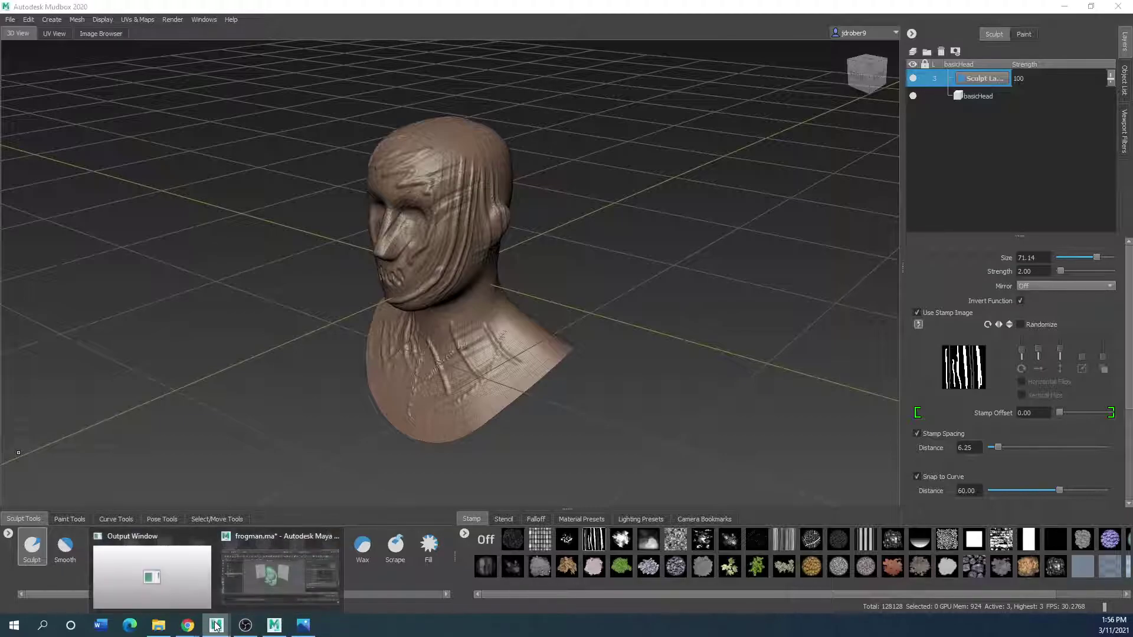
pyautogui.click(273, 589)
pyautogui.moveTo(712, 4); pyautogui.dragTo(647, 186)
pyautogui.moveTo(441, 107); pyautogui.dragTo(467, 146)
pyautogui.click(571, 141)
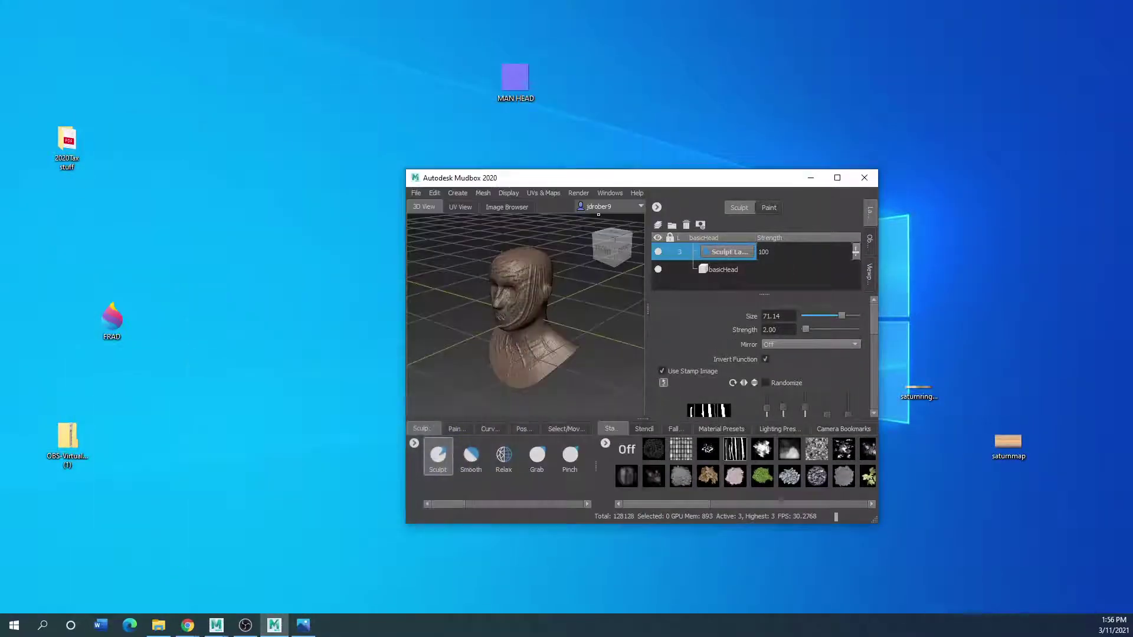
# - Switch to Maya, place its frogman.ma window in front of Mudbox, and minimize the Hypershade
pyautogui.click(216, 626)
pyautogui.click(273, 581)
pyautogui.moveTo(56, 121); pyautogui.dragTo(625, 199)
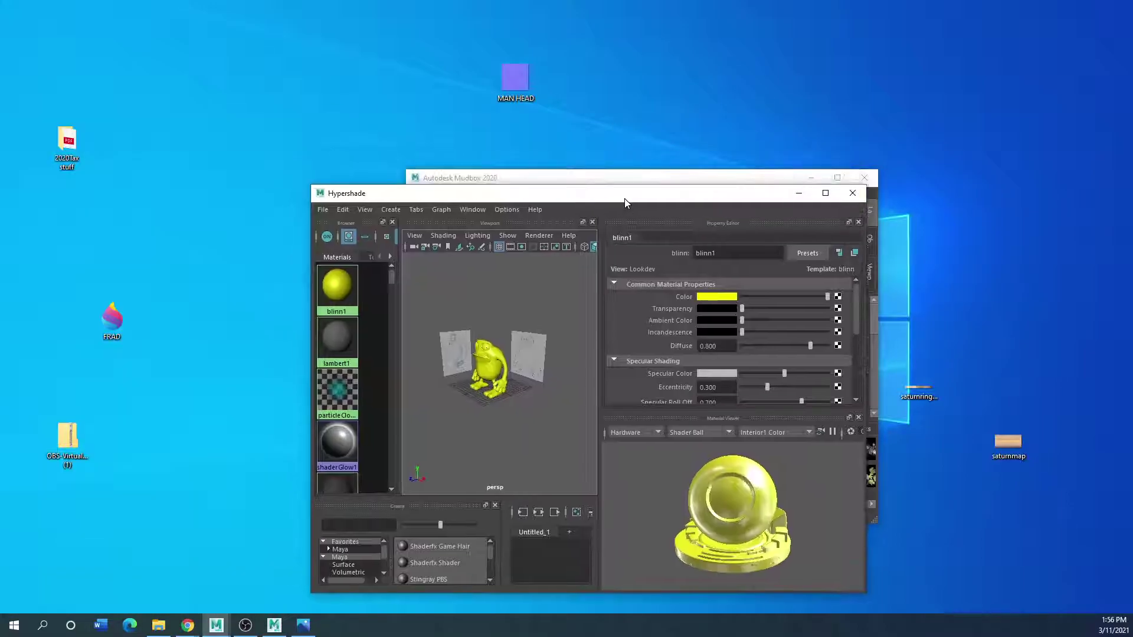
pyautogui.moveTo(1, 295); pyautogui.dragTo(569, 69)
pyautogui.click(799, 193)
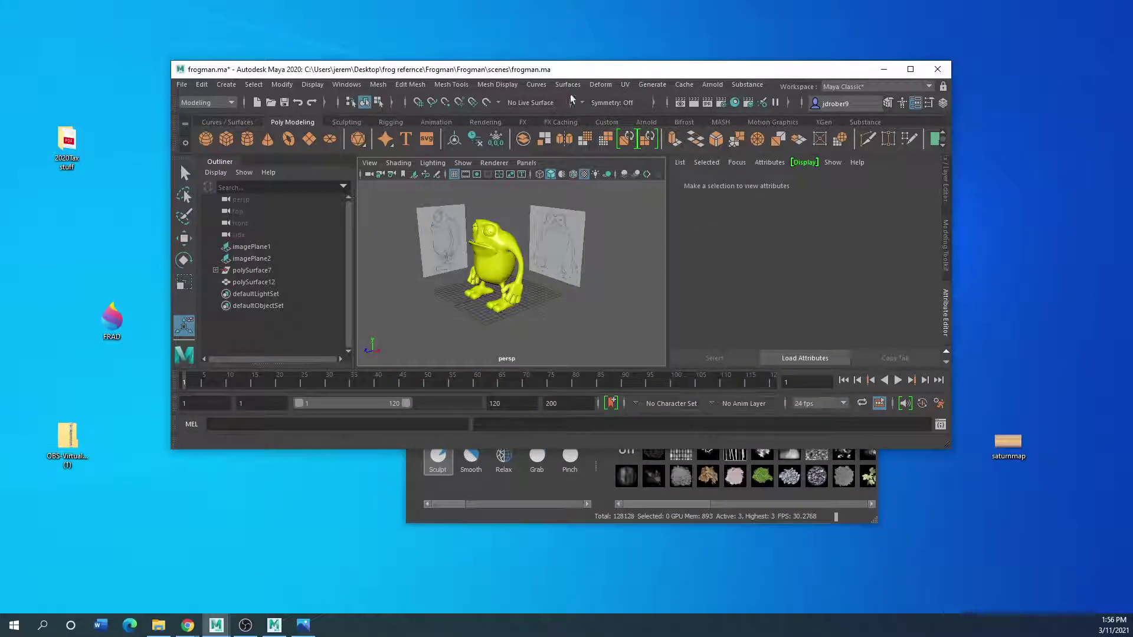
# - Select the frog mesh polySurface12, open it in the UV Editor, and apply an automatic UV projection
pyautogui.click(627, 86)
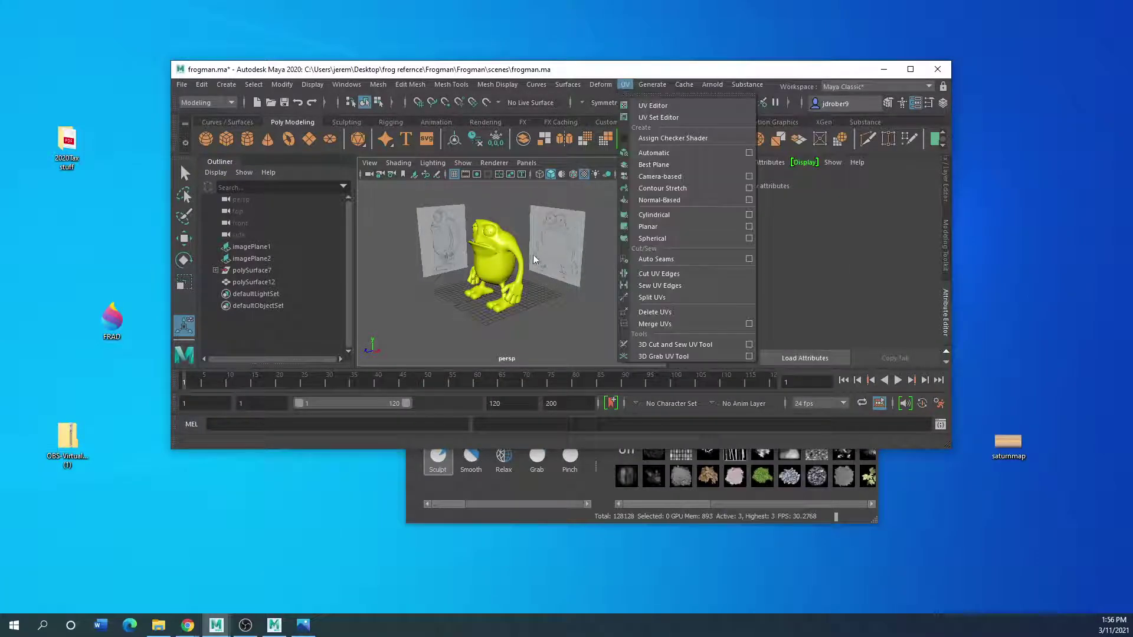
pyautogui.click(481, 257)
pyautogui.click(626, 84)
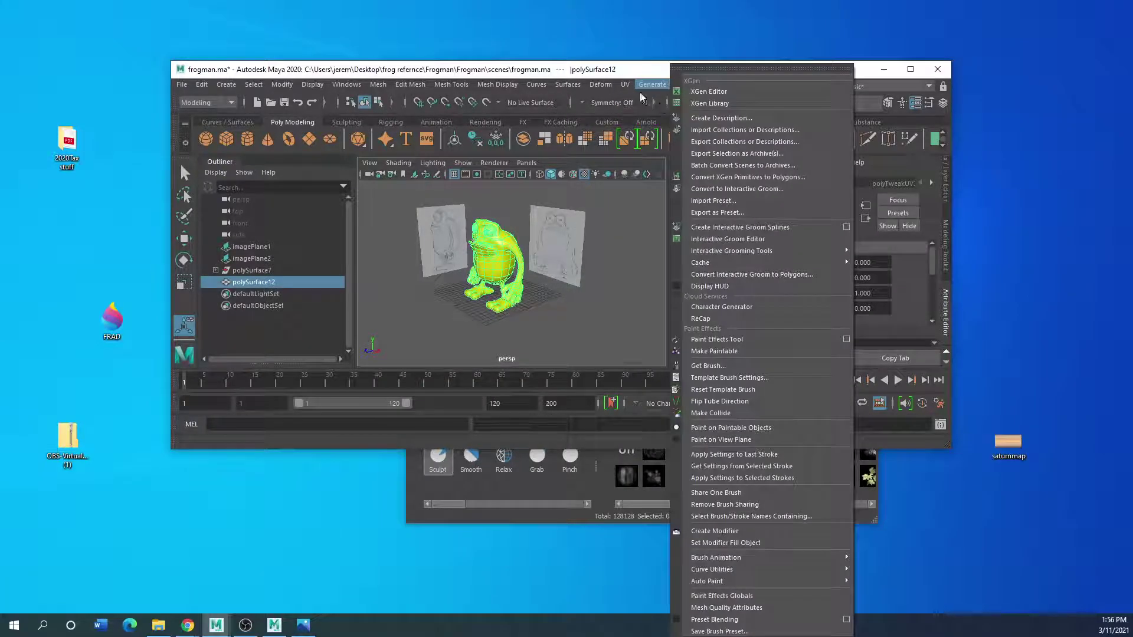
pyautogui.click(648, 107)
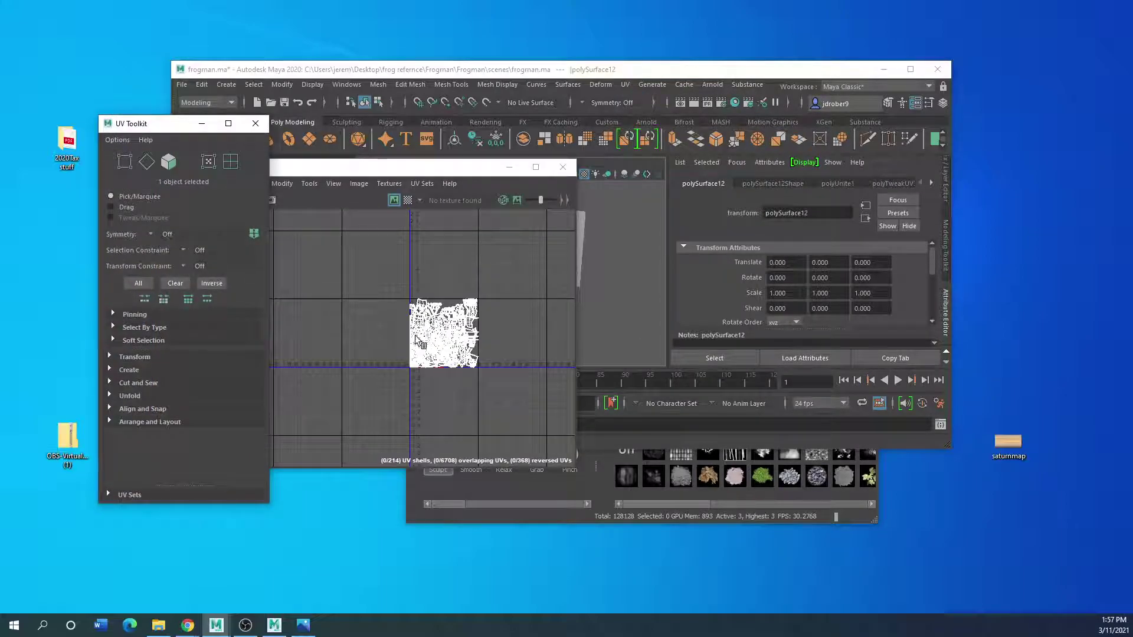
pyautogui.scroll(3, 429, 332)
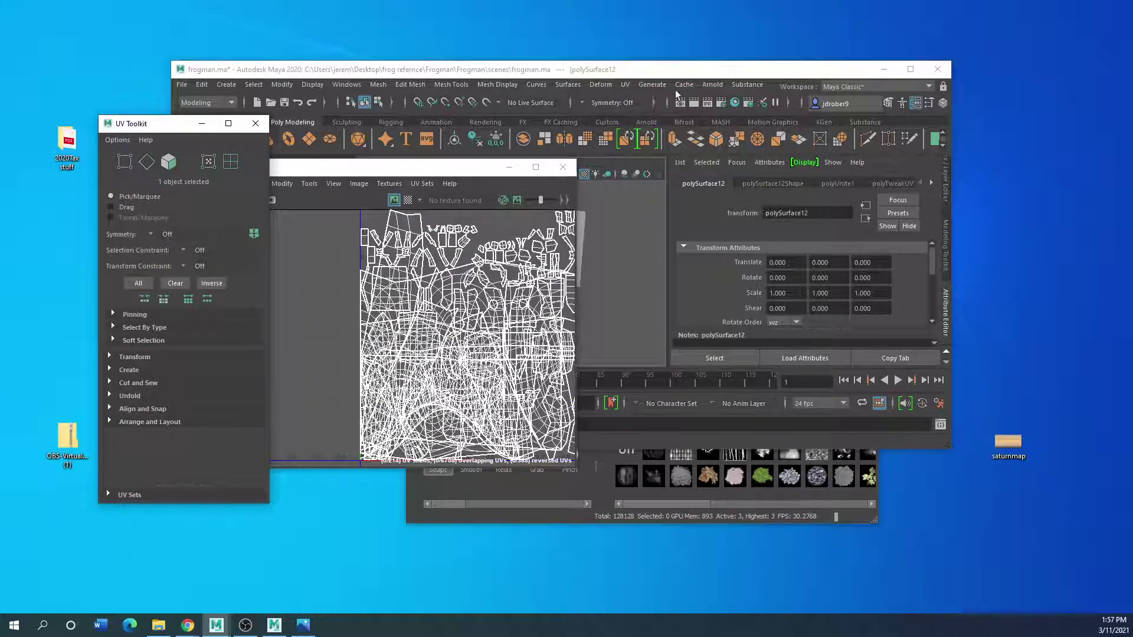
pyautogui.click(626, 84)
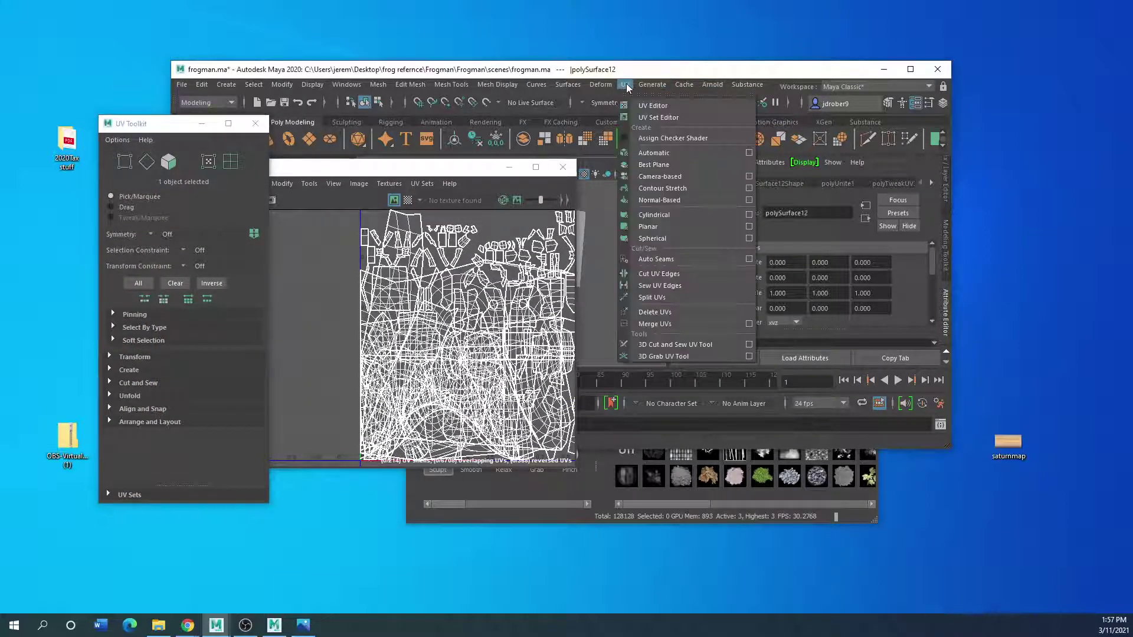
pyautogui.click(653, 155)
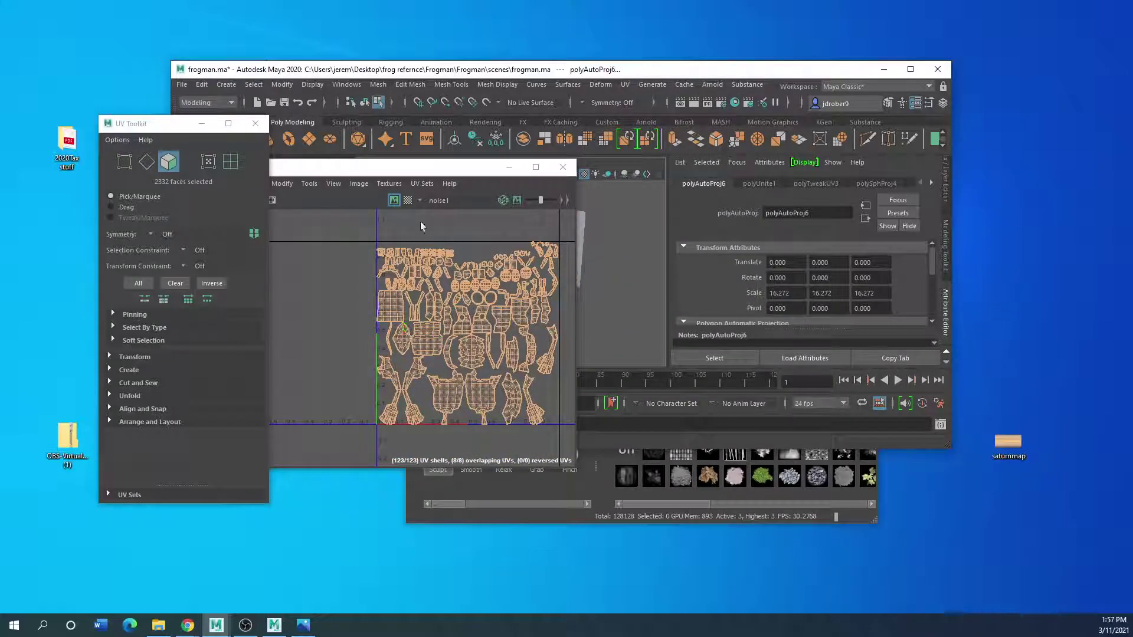
# - Move the UV Editor and main Maya windows aside to uncover the Mudbox window
pyautogui.moveTo(384, 171); pyautogui.dragTo(0, 251)
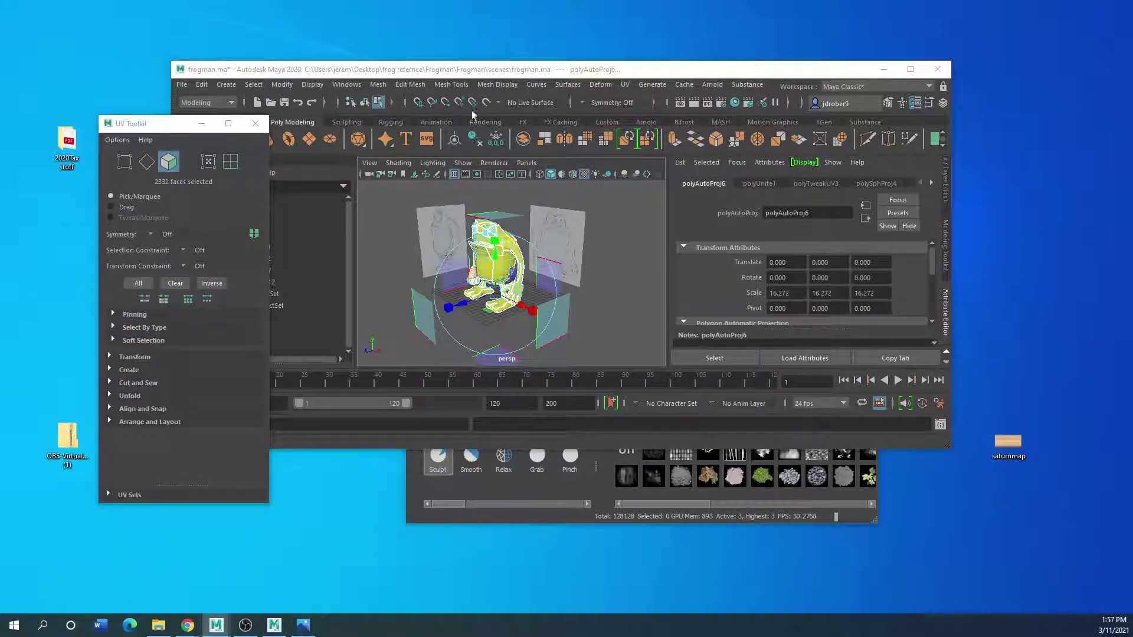
pyautogui.moveTo(660, 72); pyautogui.dragTo(0, 135)
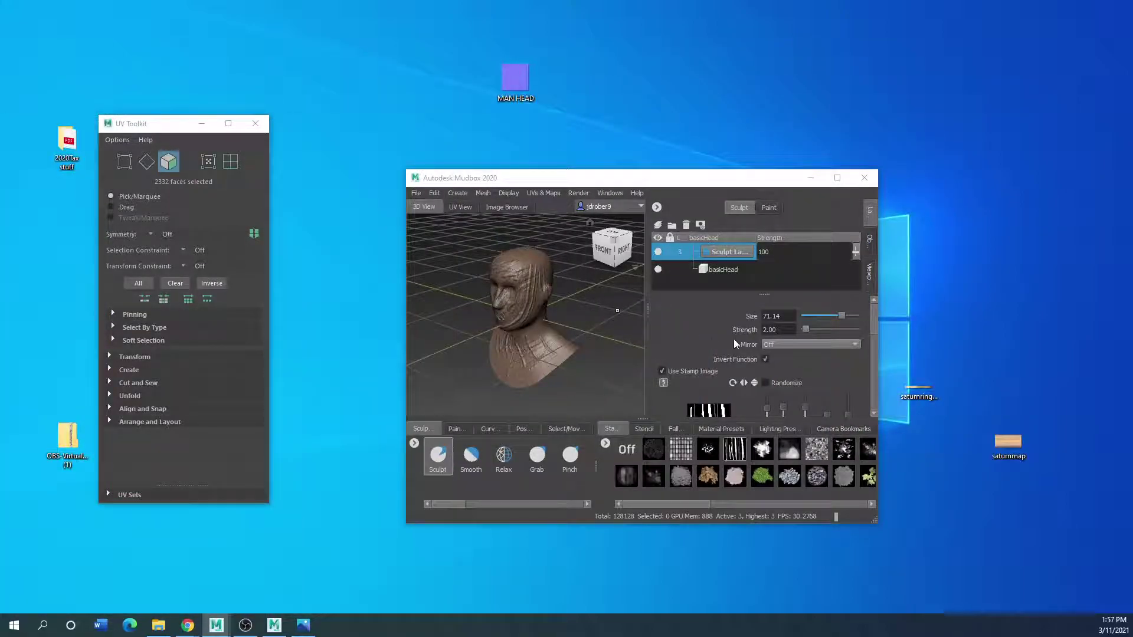
# - Maximize Mudbox, reduce the brush size to 9.28, and start a new texture map extraction that generates a Normal Map
pyautogui.click(837, 178)
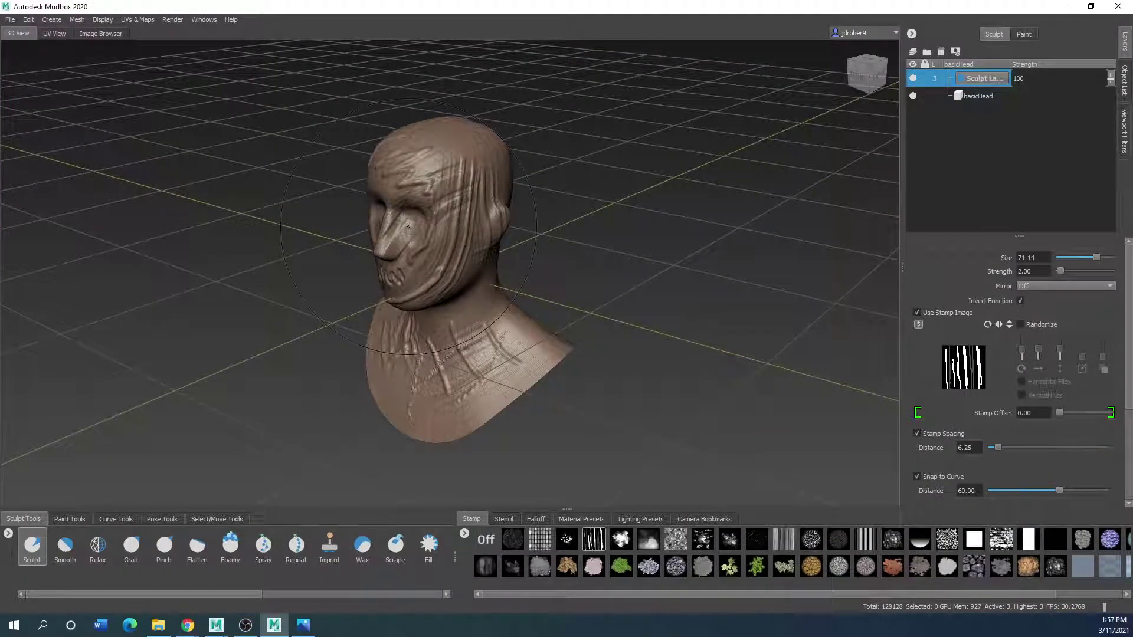
pyautogui.moveTo(427, 226); pyautogui.dragTo(410, 230)
pyautogui.click(134, 20)
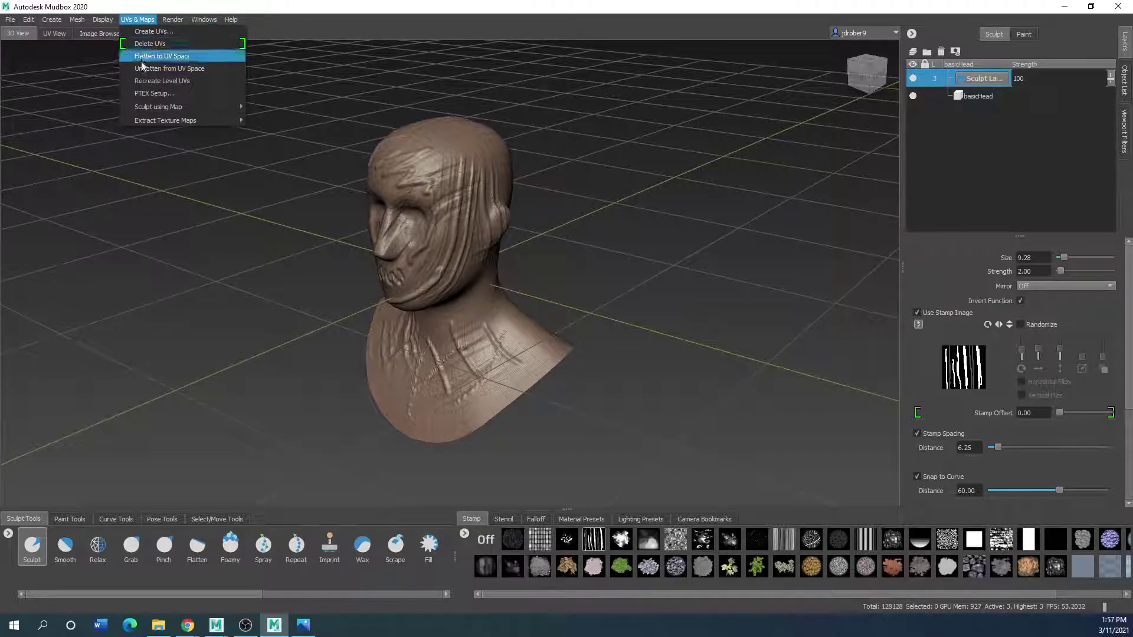
pyautogui.moveTo(157, 119)
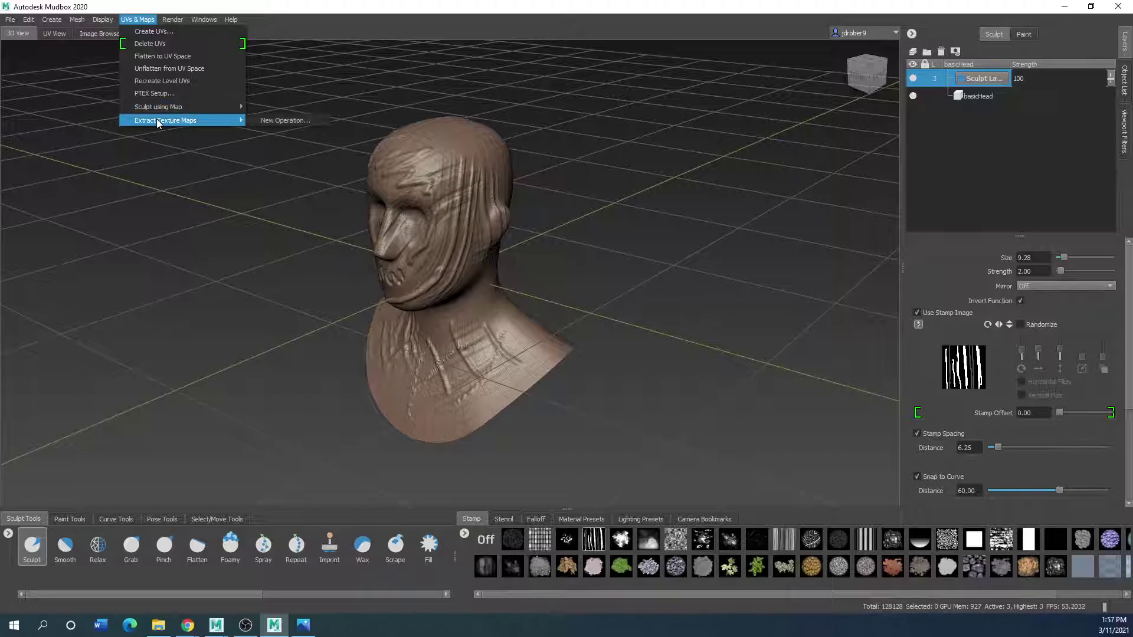
pyautogui.click(268, 121)
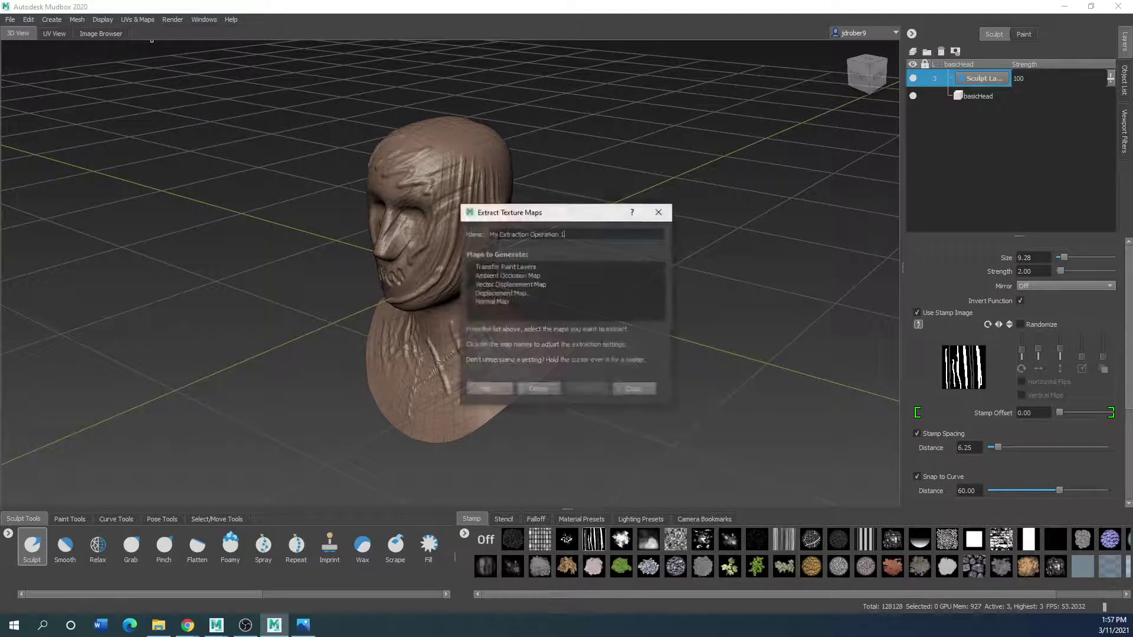
pyautogui.click(497, 301)
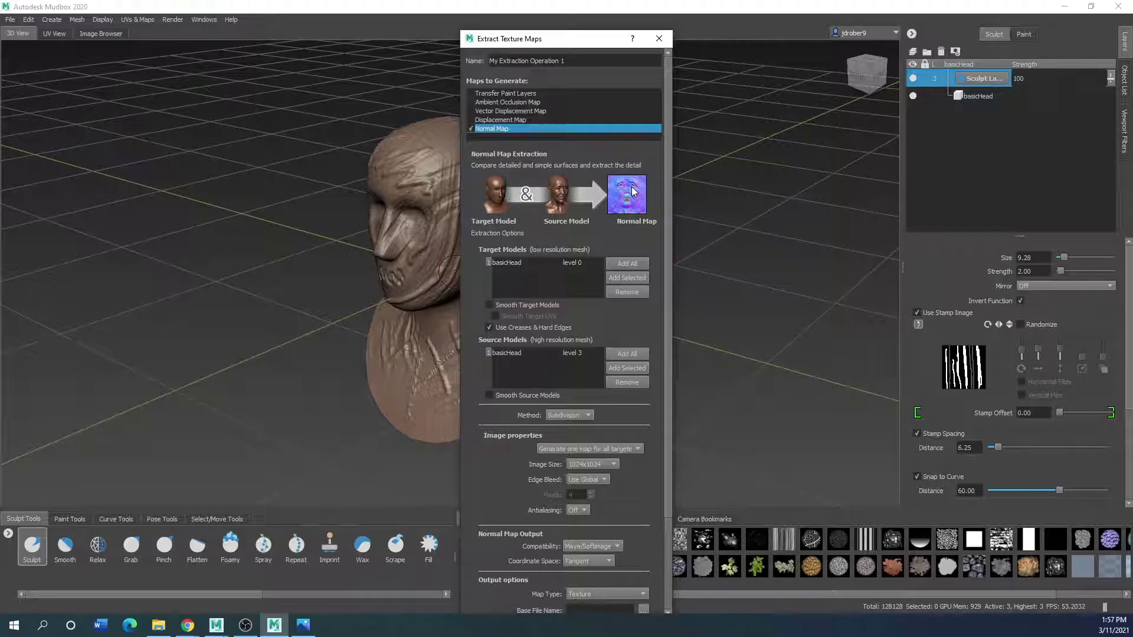
# - Move the extraction dialog off the head and set the normal map's base file name to MANMAN as an 8-bit PNG on the Desktop
pyautogui.moveTo(590, 38); pyautogui.dragTo(682, 26)
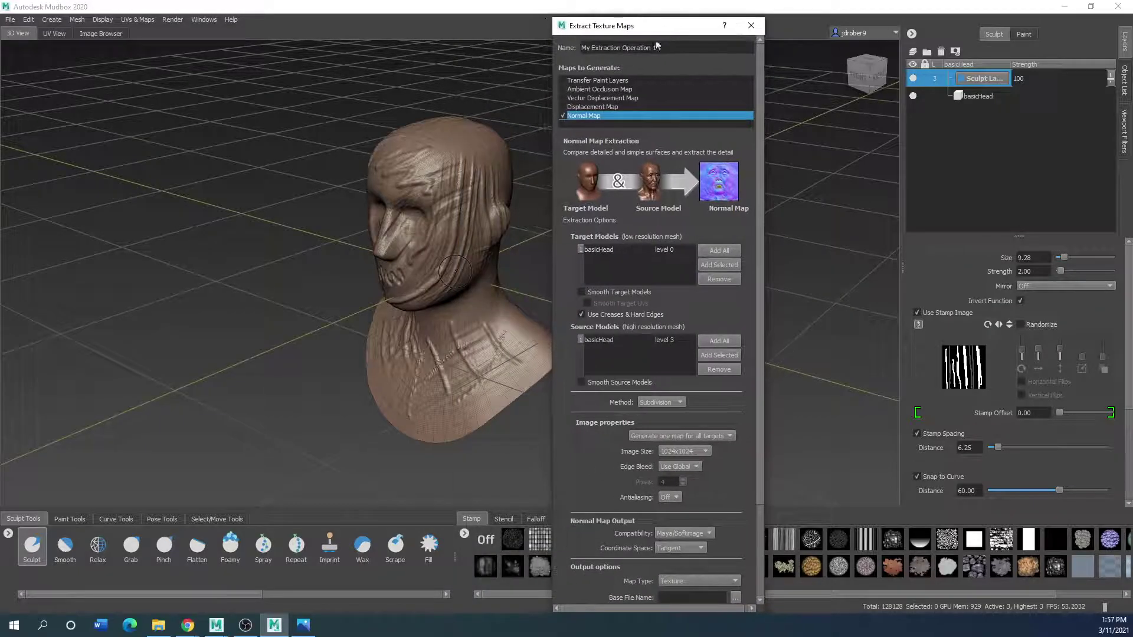
pyautogui.scroll(-3, 621, 448)
pyautogui.scroll(3, 621, 447)
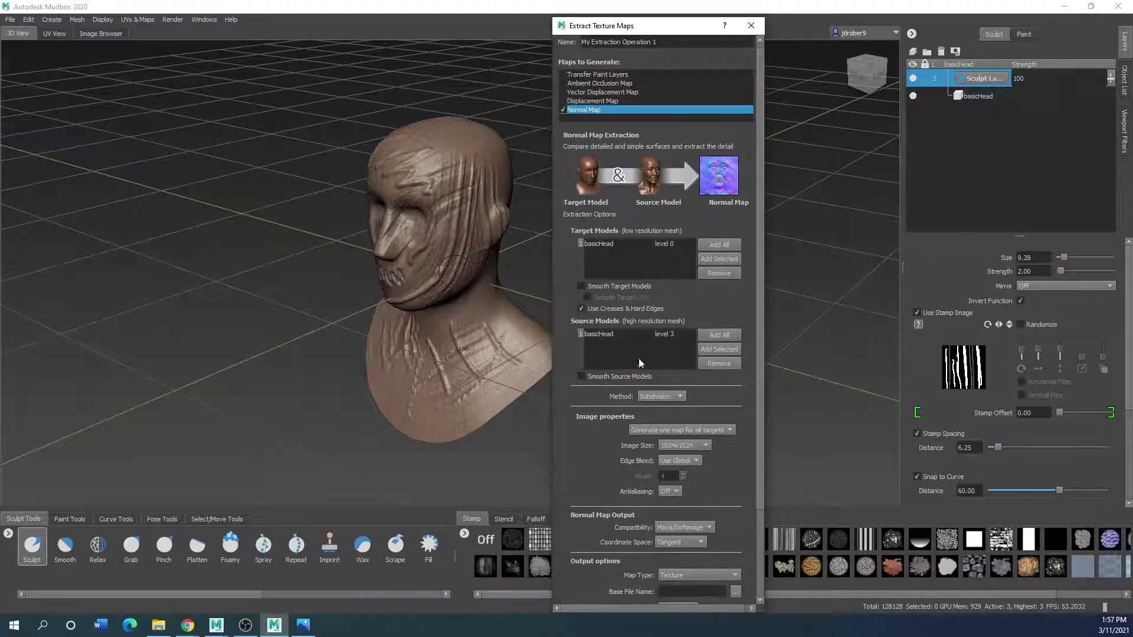
pyautogui.scroll(-3, 614, 446)
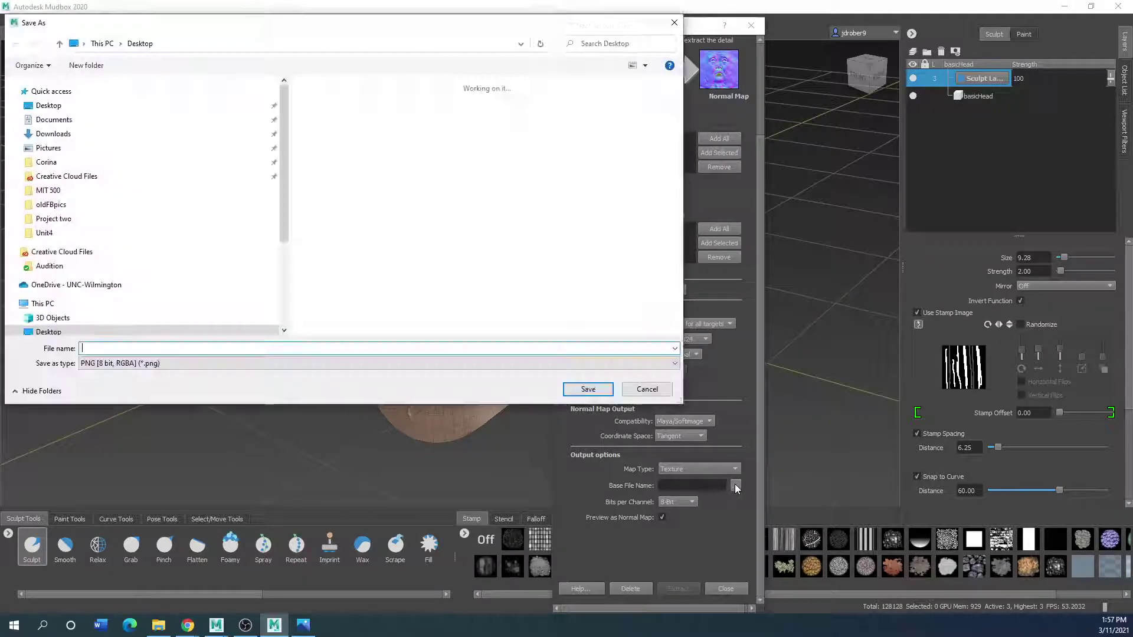
pyautogui.click(734, 485)
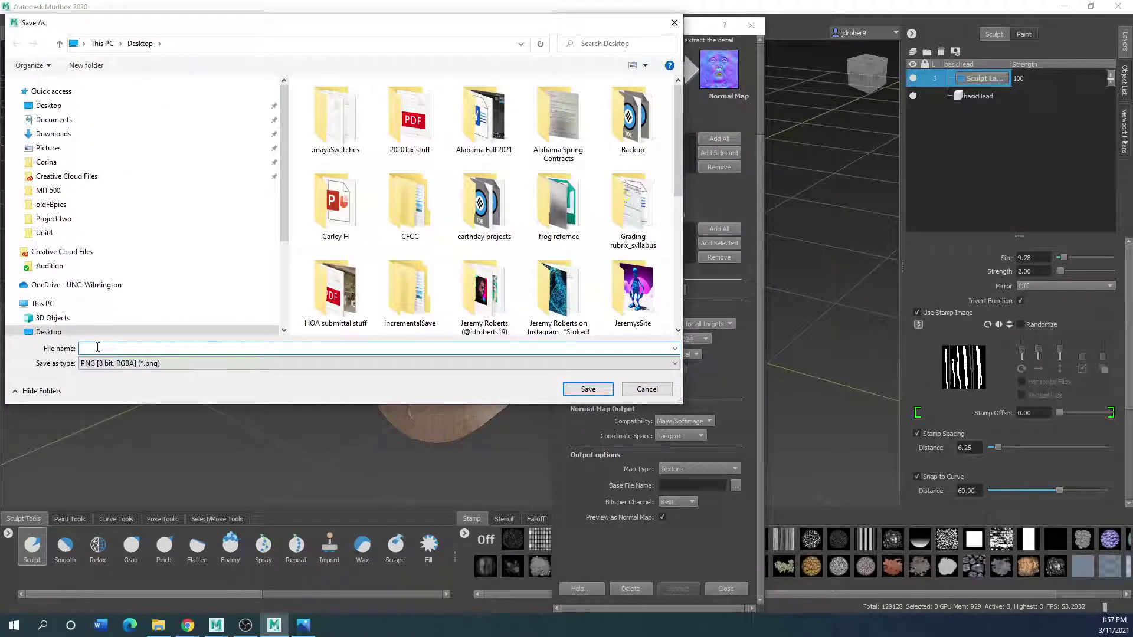
pyautogui.write('MAN')
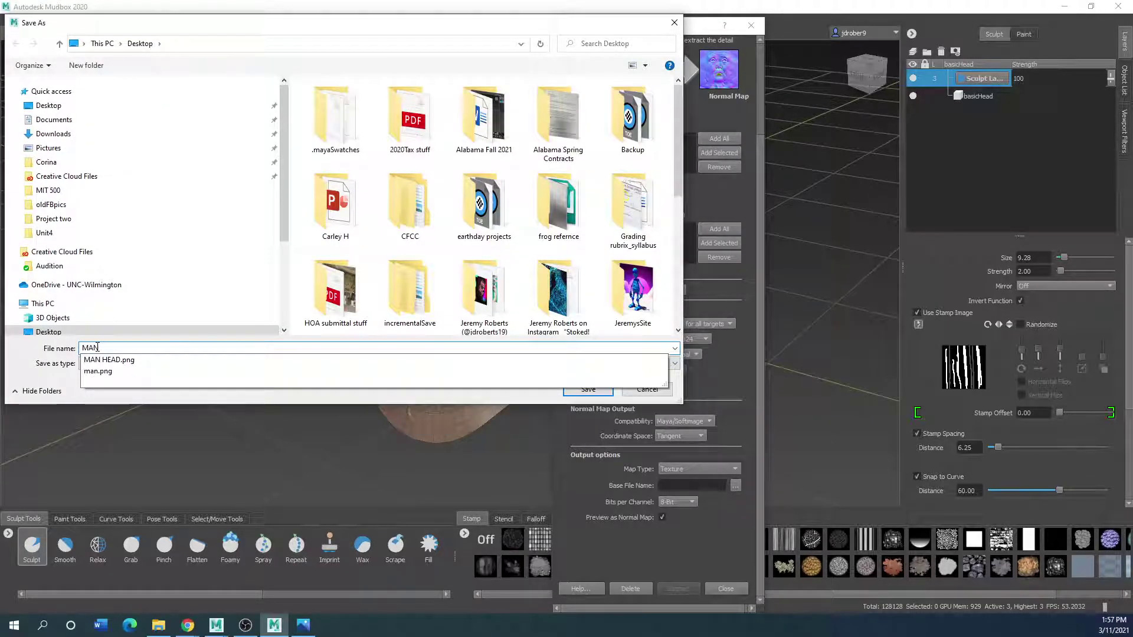
pyautogui.write('MNA')
pyautogui.press('BackSpace')
pyautogui.press('BackSpace')
pyautogui.press('BackSpace')
pyautogui.write('MAN')
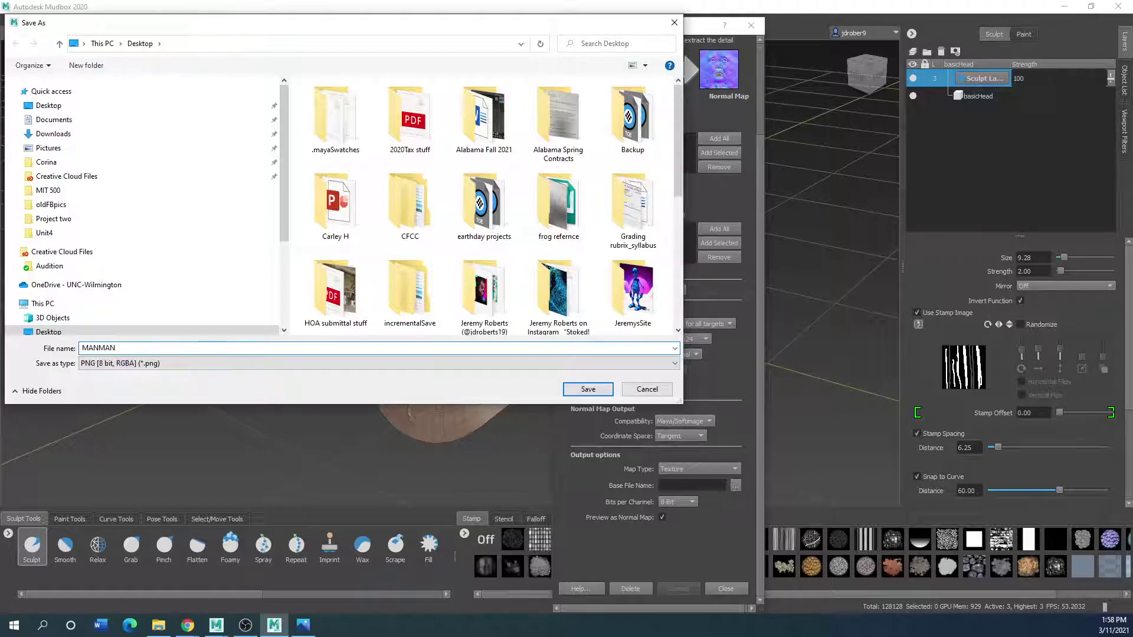
pyautogui.click(588, 390)
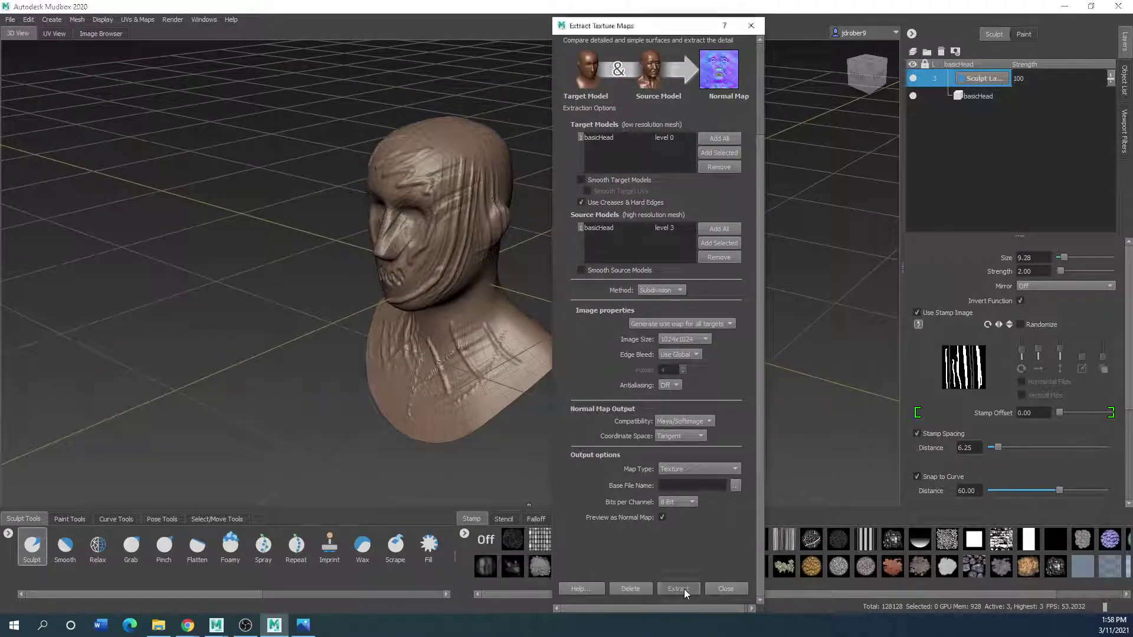
# - Extract the normal map and dismiss the completion message and results window
pyautogui.click(680, 588)
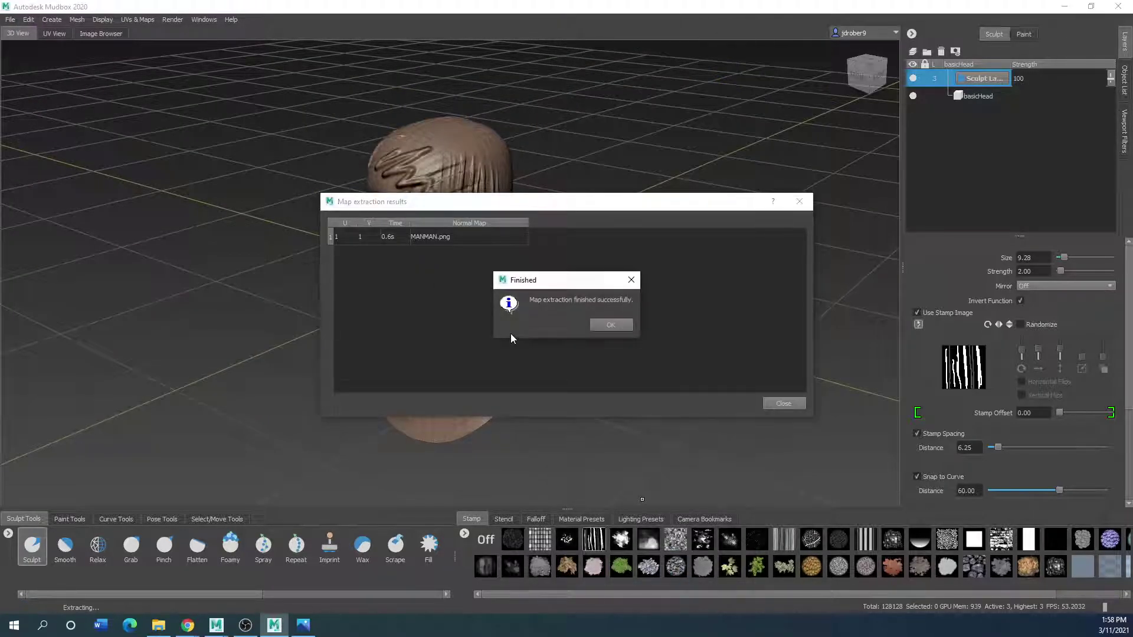
pyautogui.click(610, 327)
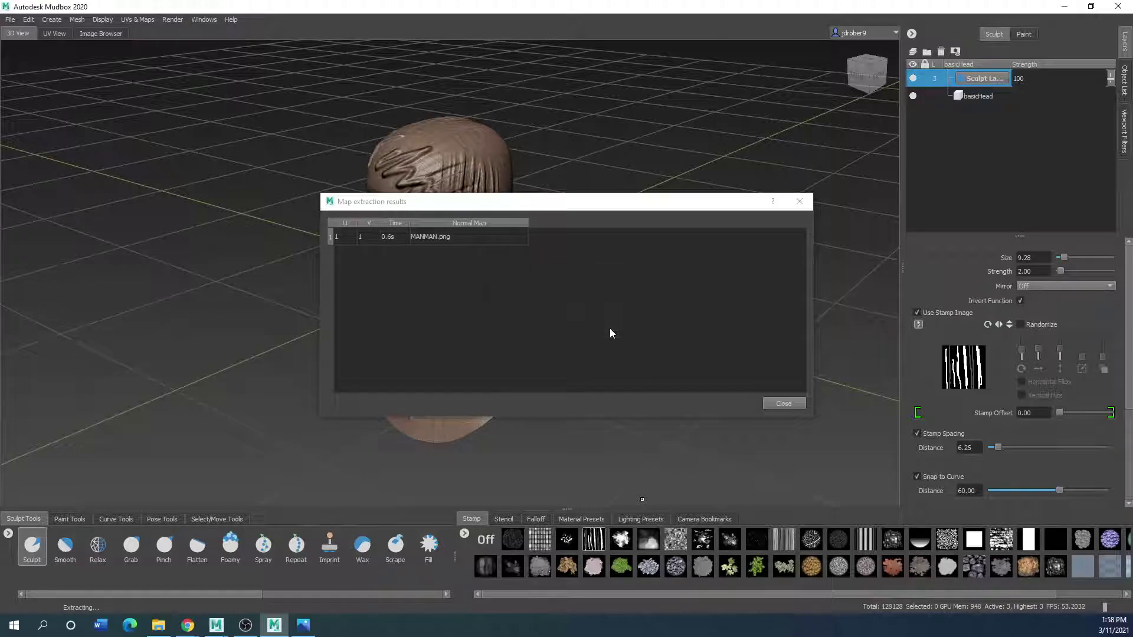
pyautogui.click(799, 201)
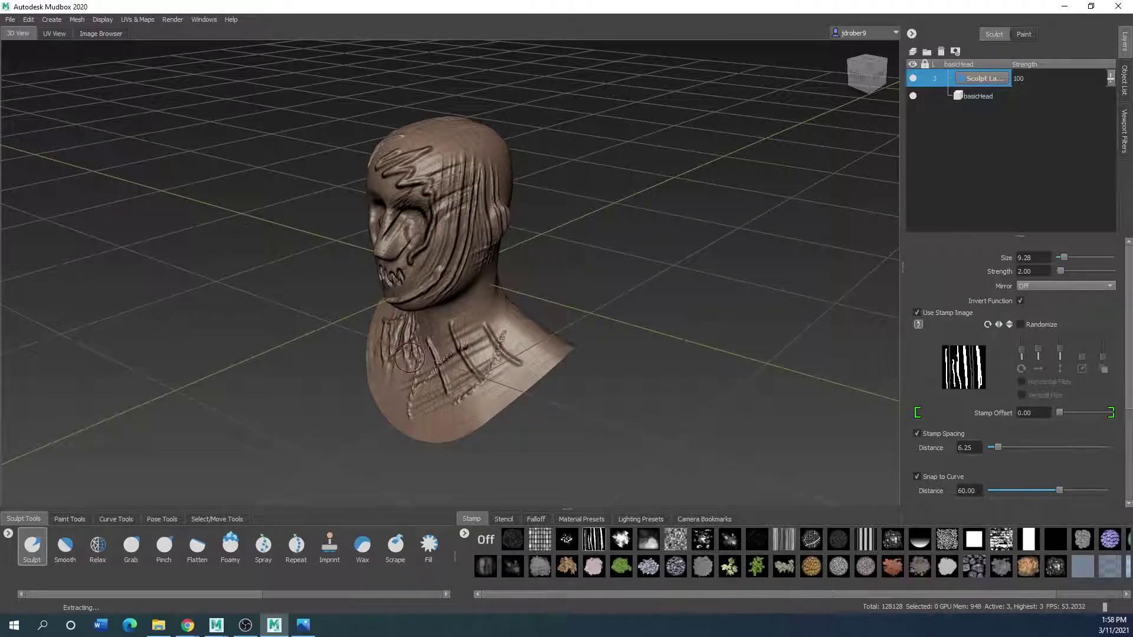
# - Step the head mesh down two subdivision levels to level 1
pyautogui.keyDown('alt'); pyautogui.moveTo(409, 357); pyautogui.dragTo(455, 327); pyautogui.keyUp('alt')
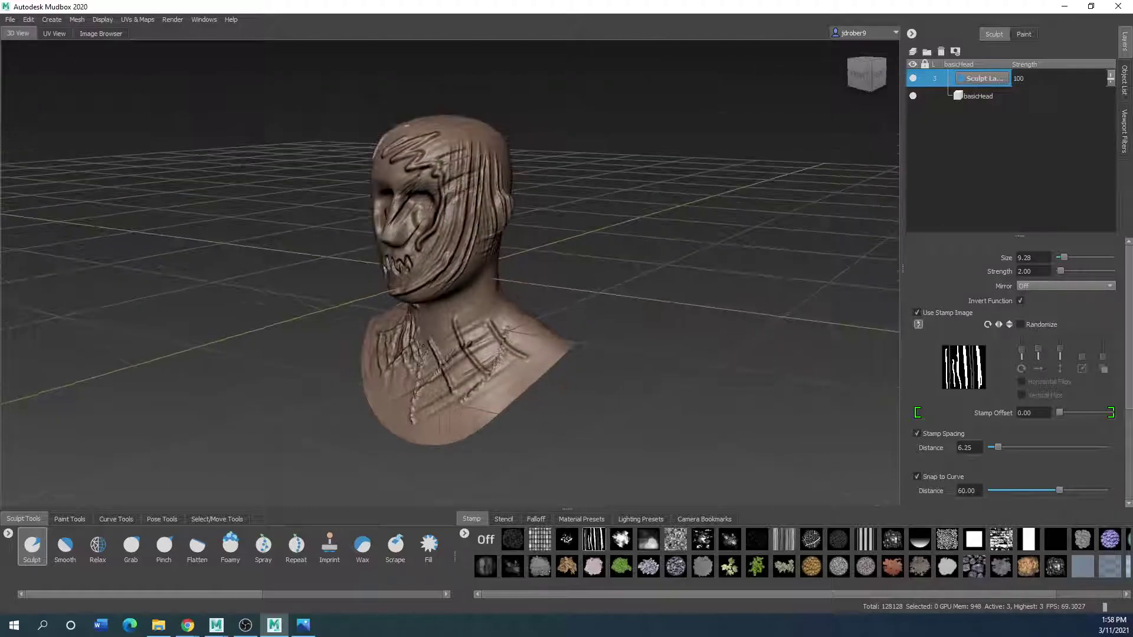
pyautogui.click(75, 21)
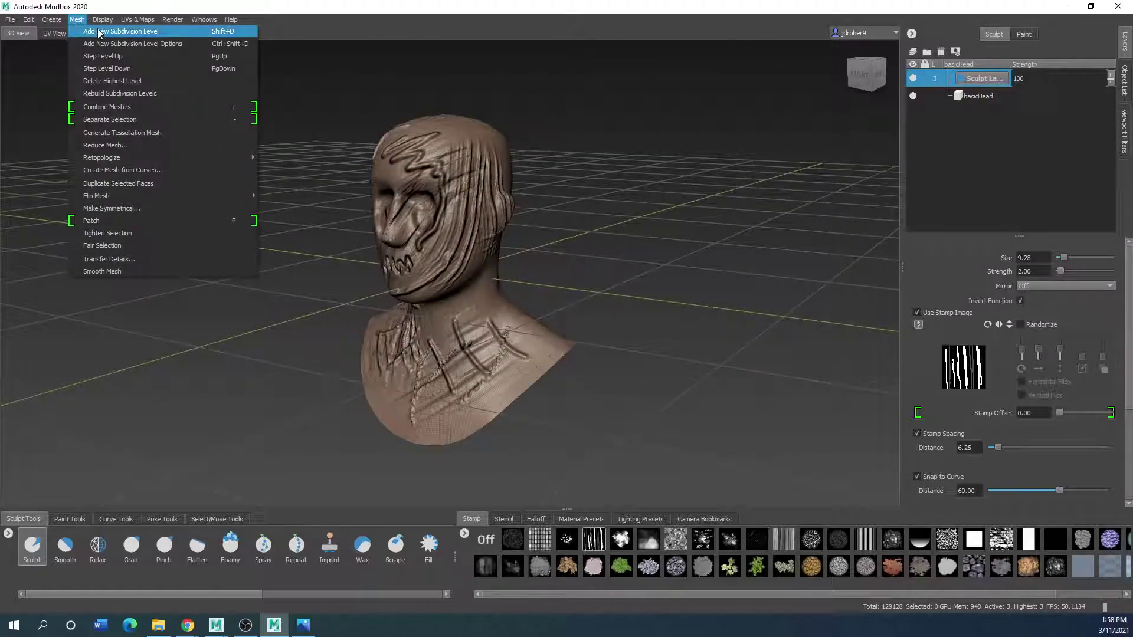
pyautogui.click(104, 68)
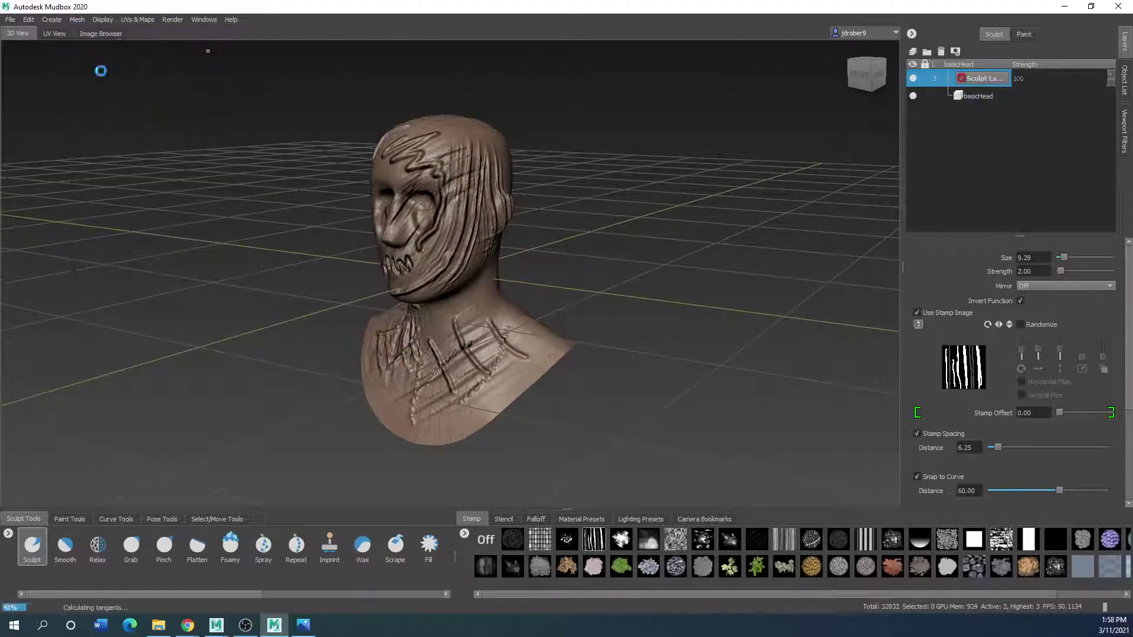
pyautogui.click(77, 20)
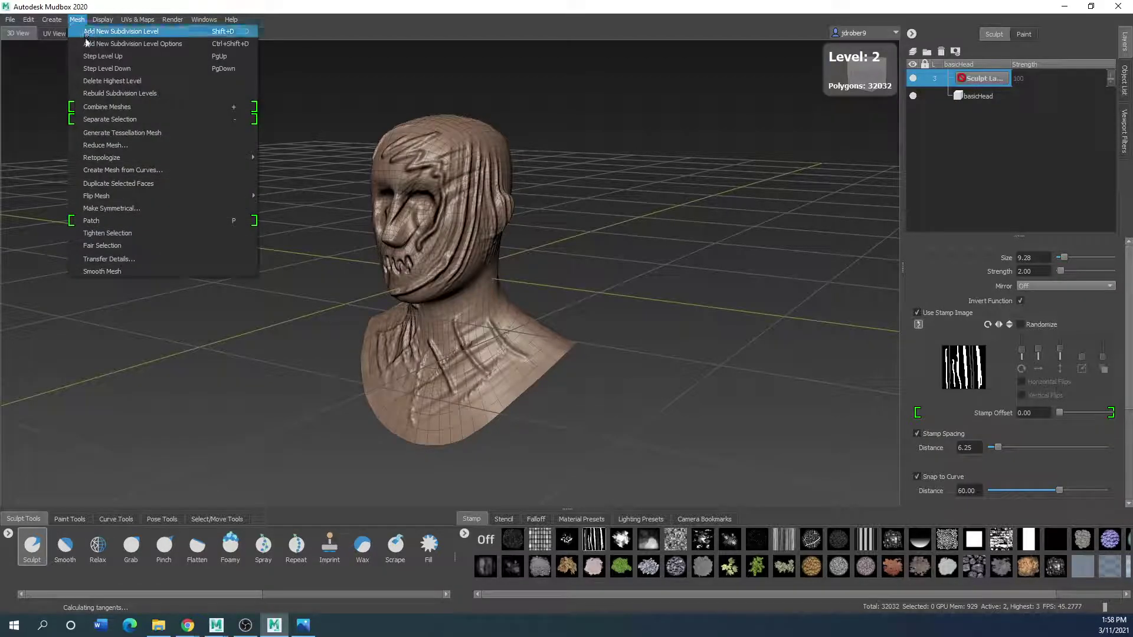
pyautogui.click(96, 69)
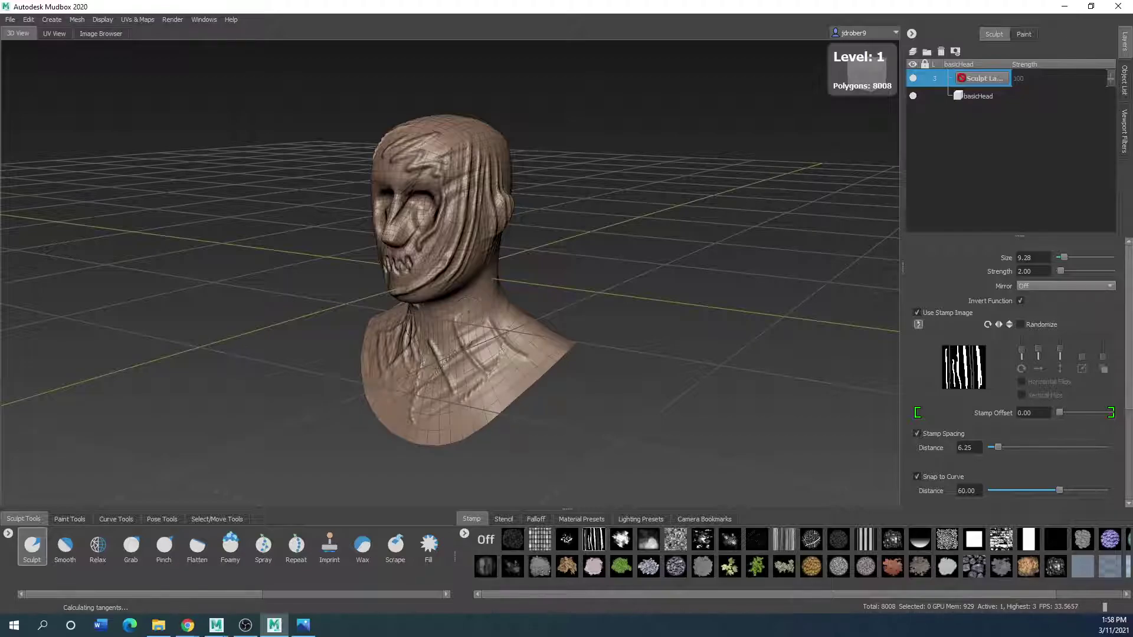
# - Hide the sculpt layer and show it again to compare the head with and without its detail
pyautogui.scroll(2, 332, 286)
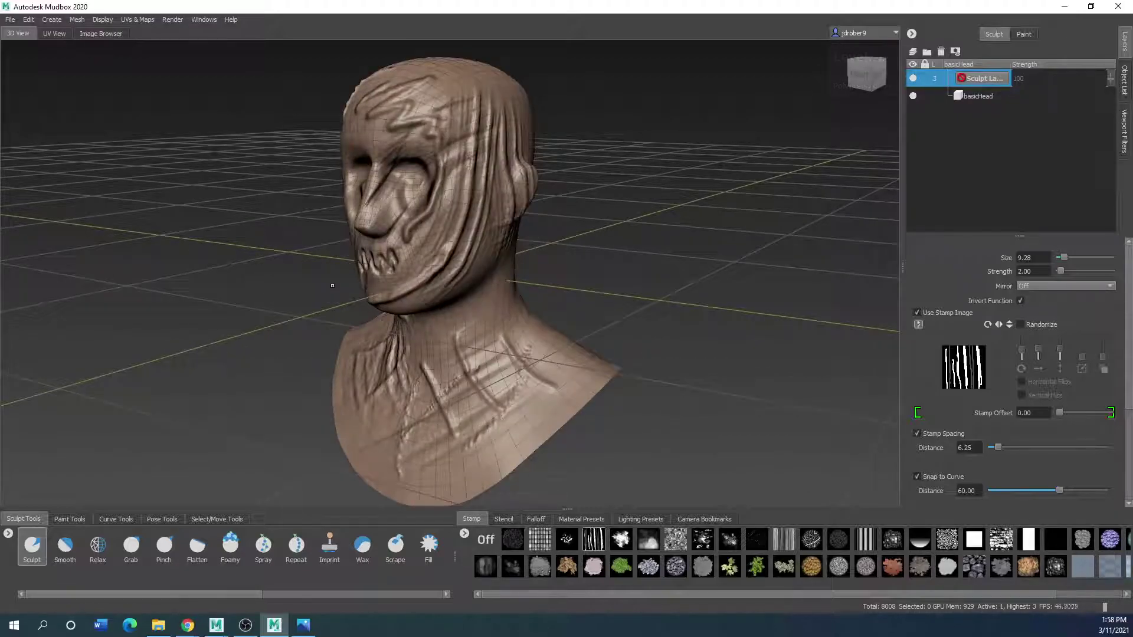
pyautogui.click(912, 78)
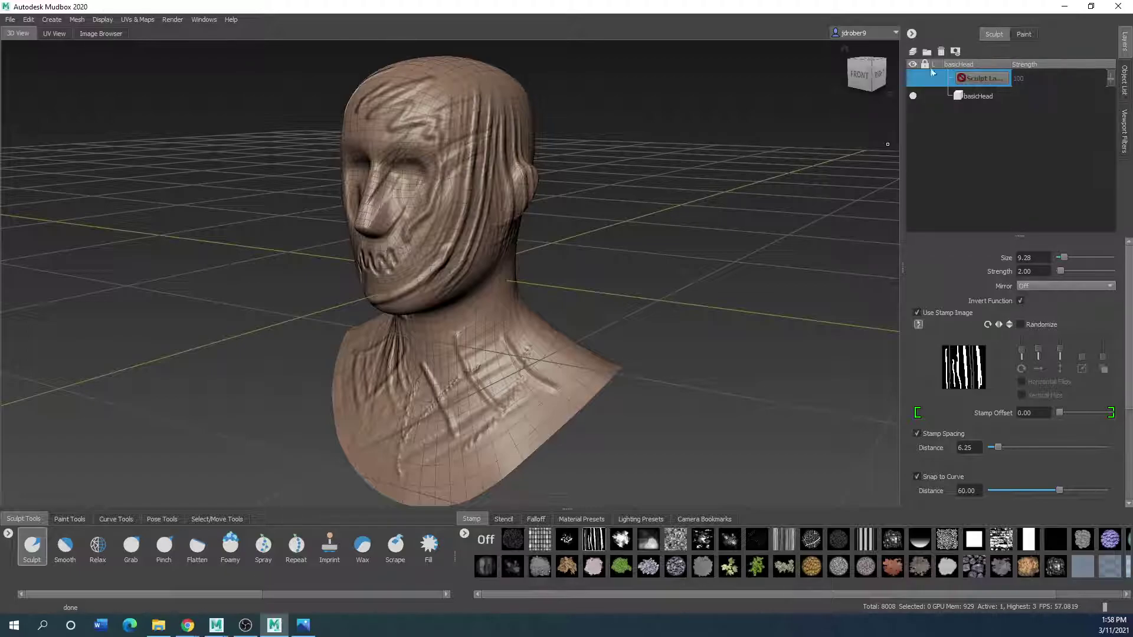
pyautogui.click(913, 78)
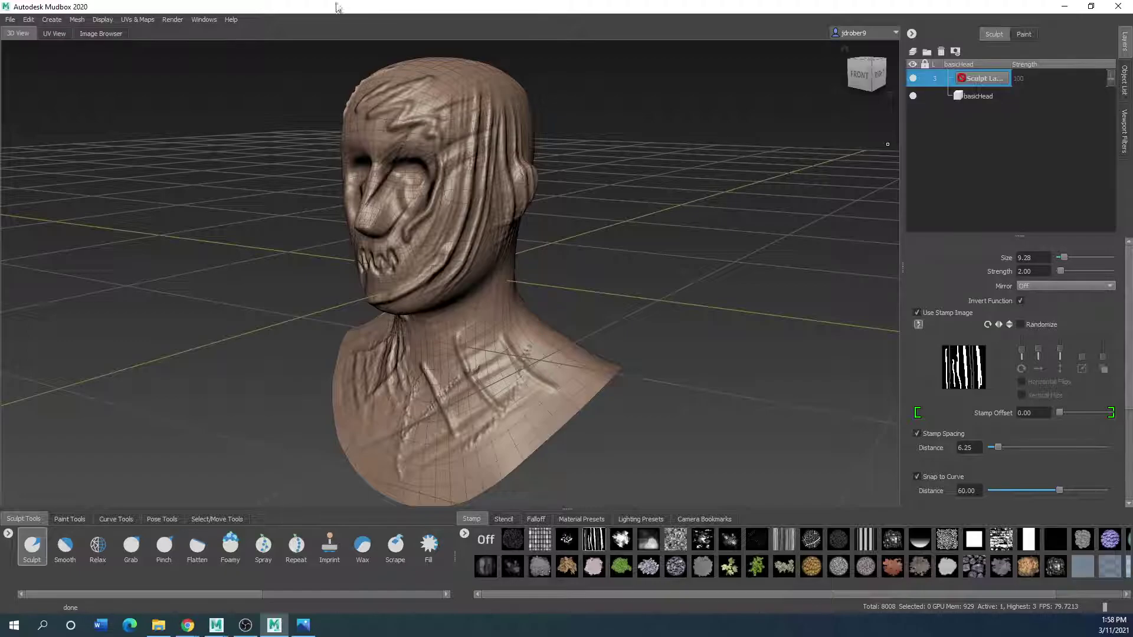
# - Take Mudbox out of full screen, move the MANMAN image icon onto the open desktop, and open it in Photos
pyautogui.moveTo(335, 4); pyautogui.dragTo(760, 176)
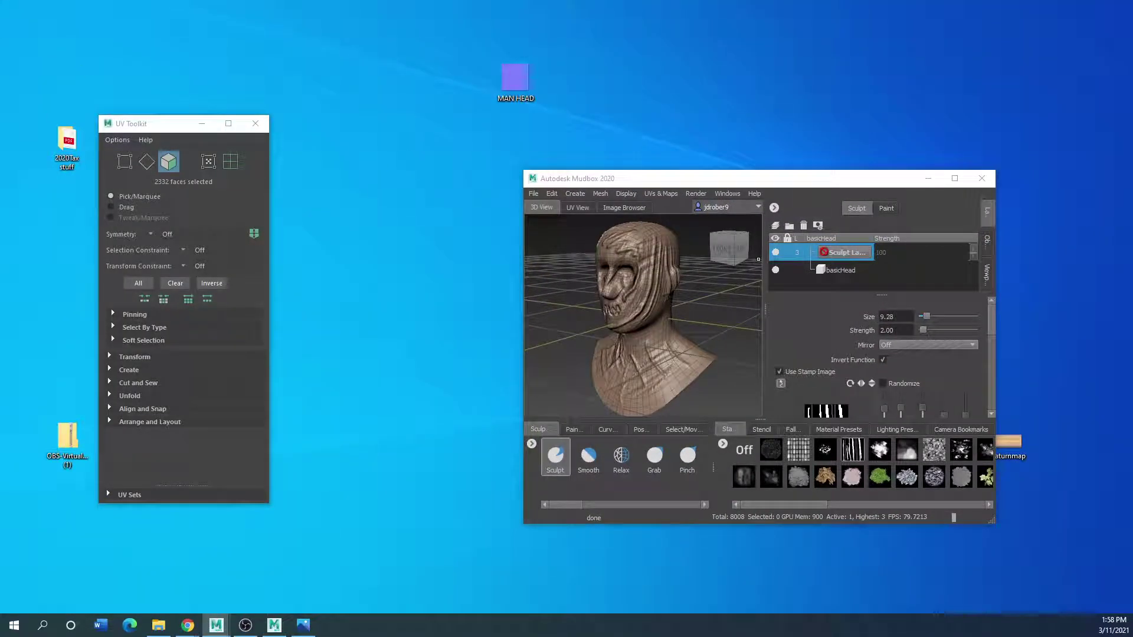
pyautogui.moveTo(0, 113); pyautogui.dragTo(394, 208)
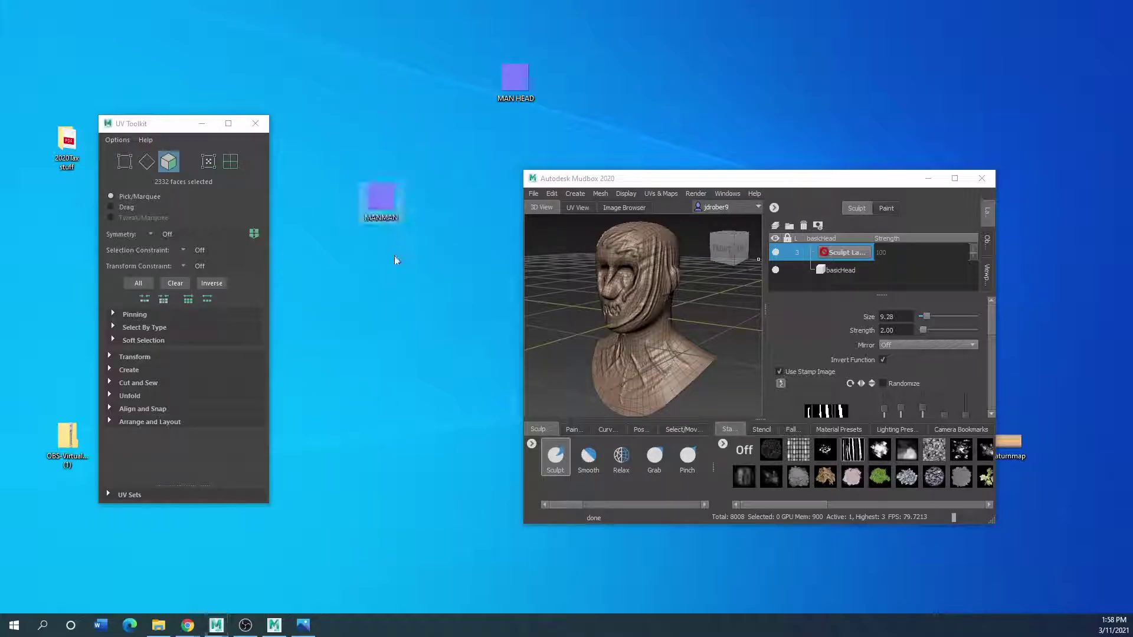
pyautogui.doubleClick(393, 207)
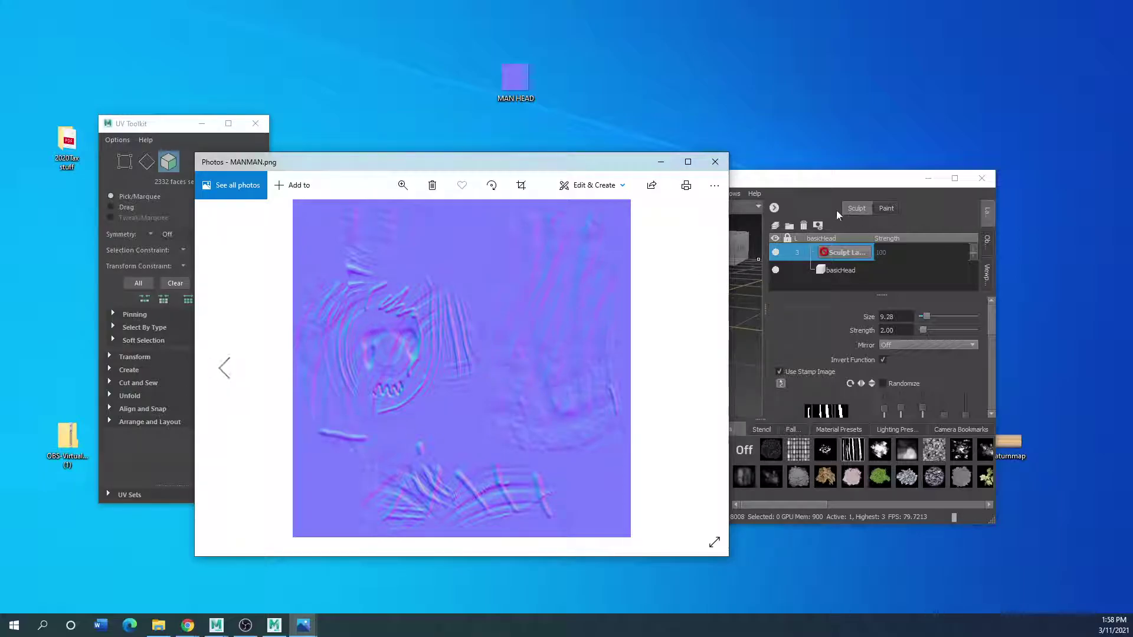
# - Arrange the Mudbox window and the MANMAN.png Photos window side by side to compare the head with its normal map
pyautogui.moveTo(778, 181); pyautogui.dragTo(825, 76)
pyautogui.moveTo(449, 166); pyautogui.dragTo(317, 119)
pyautogui.doubleClick(317, 116)
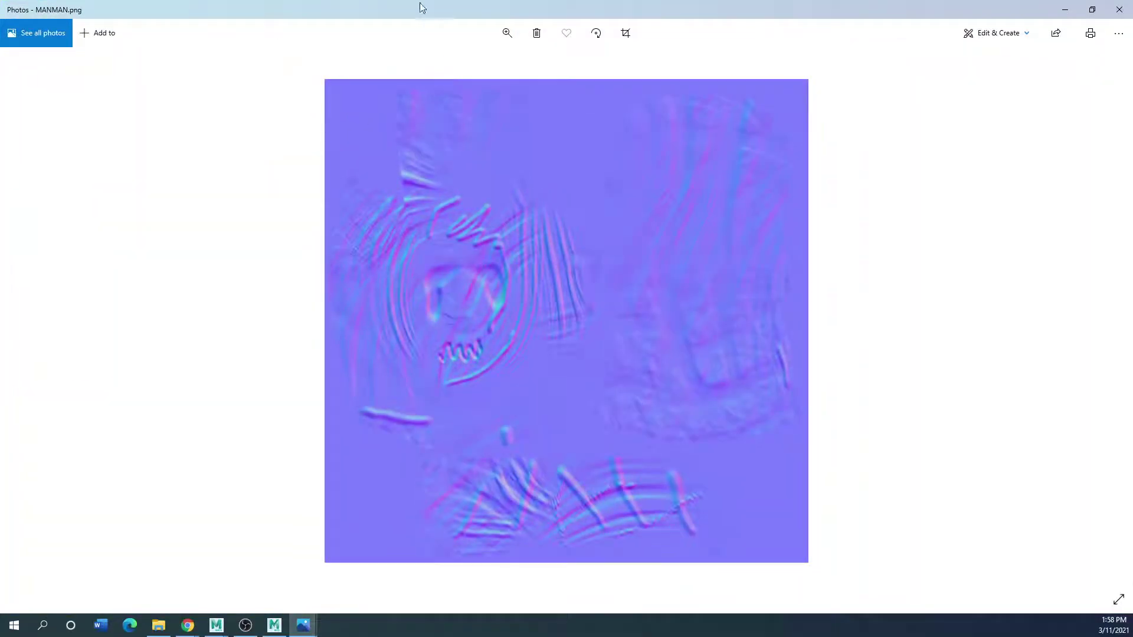
pyautogui.moveTo(420, 6); pyautogui.dragTo(288, 98)
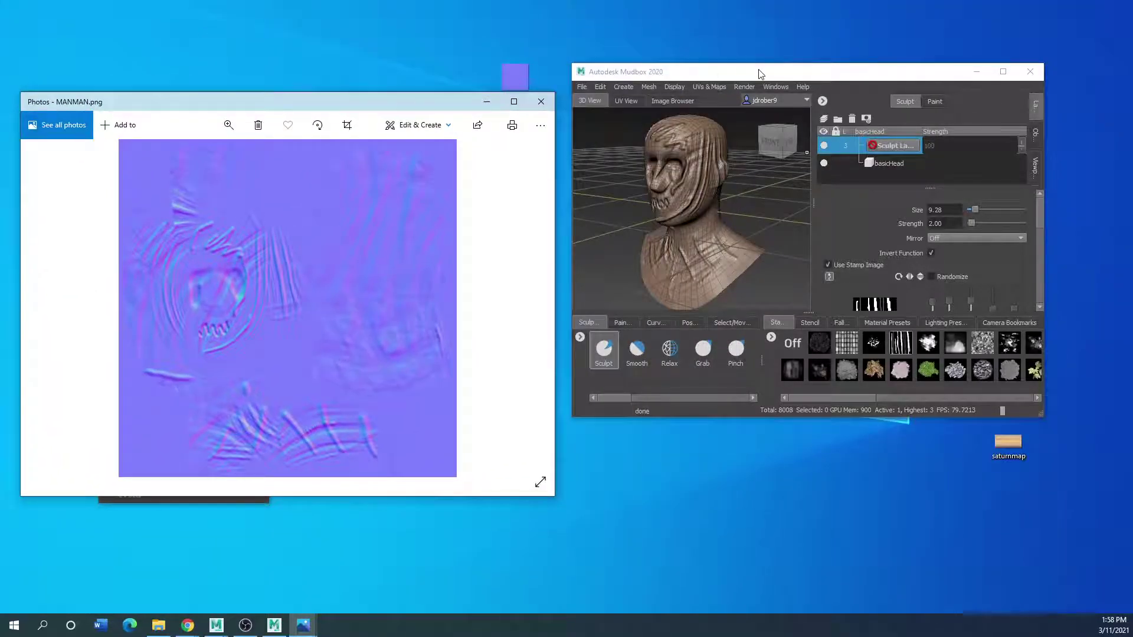
# - Bring Mudbox in front of the MANMAN.png image and maximize it to inspect the head
pyautogui.moveTo(761, 71); pyautogui.dragTo(621, 56)
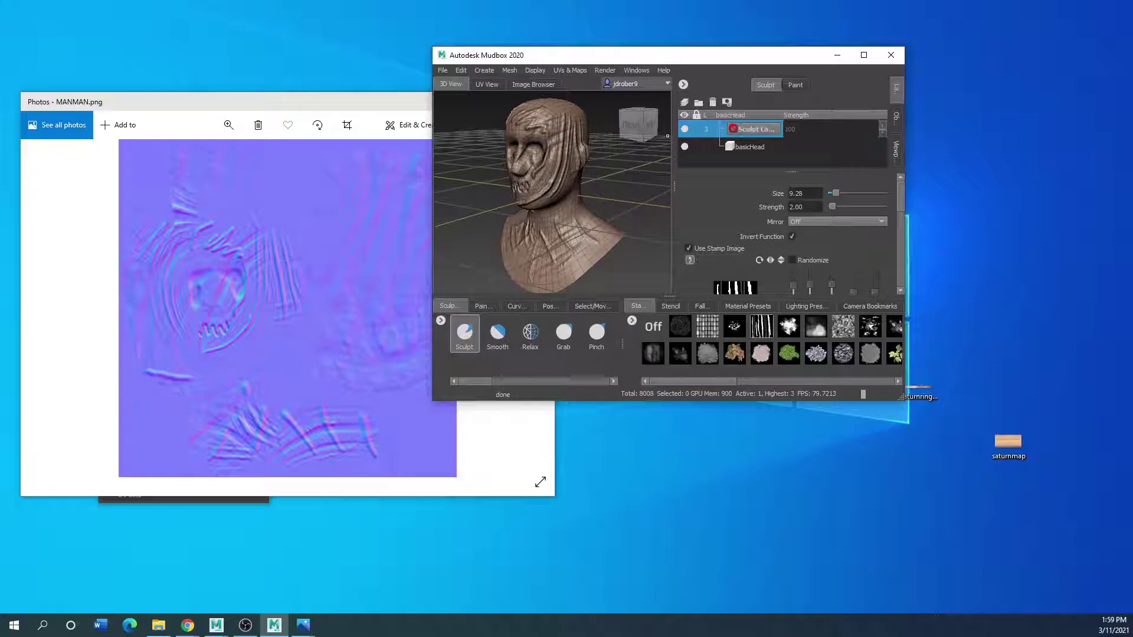
pyautogui.click(863, 55)
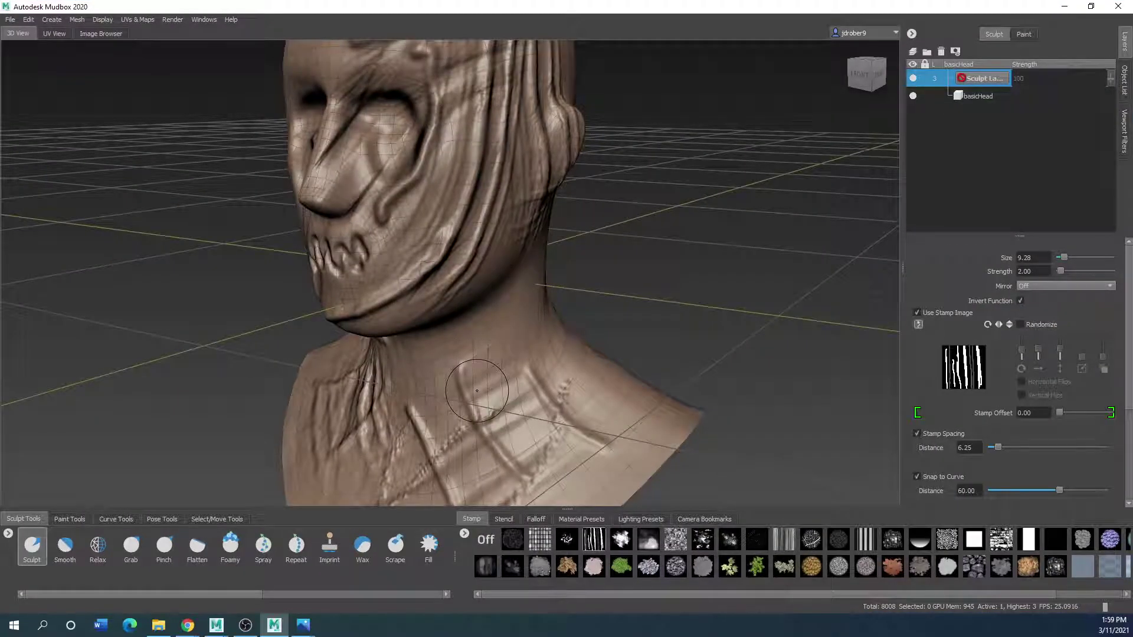
pyautogui.scroll(-4, 477, 390)
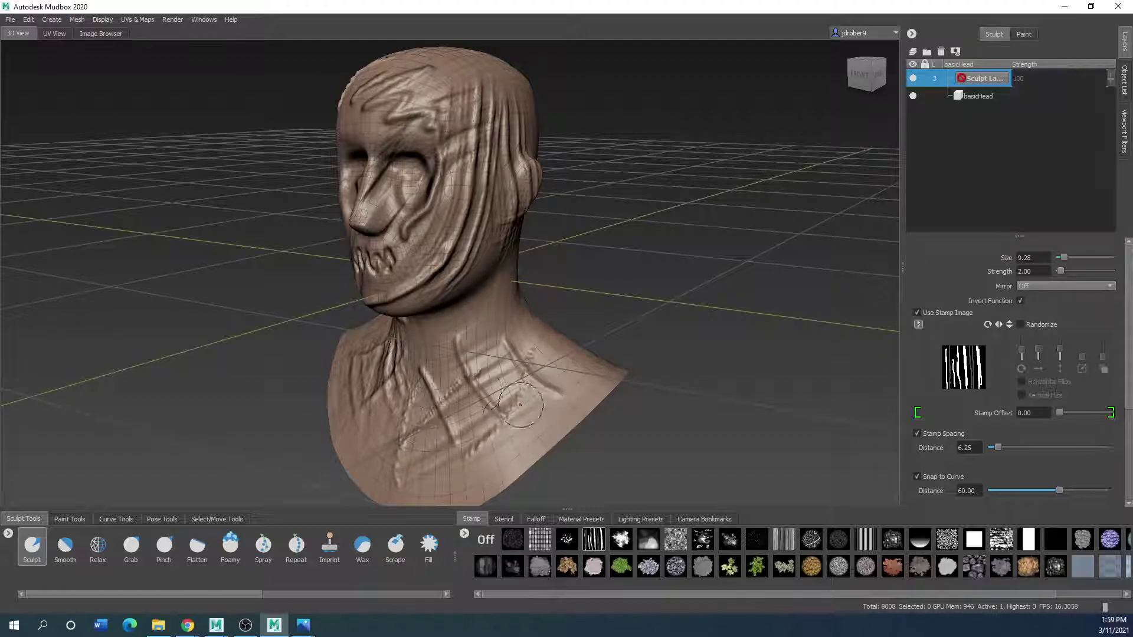